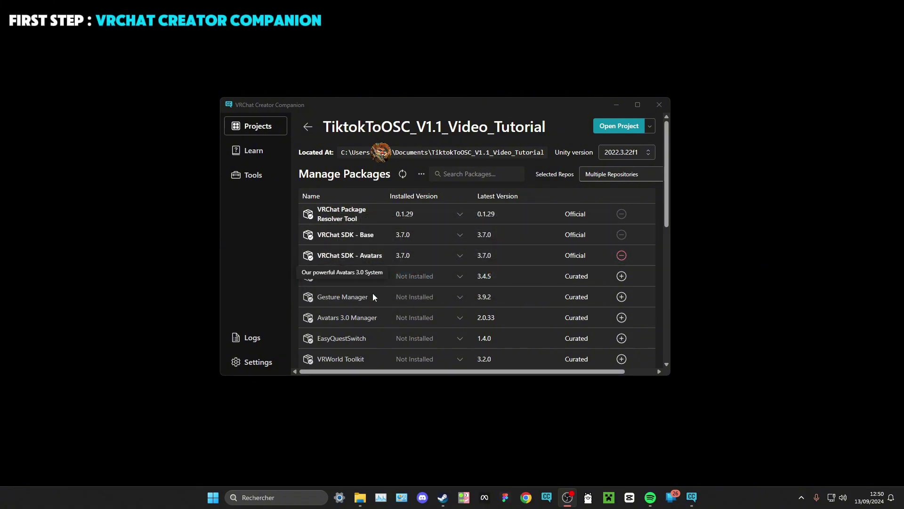
Install the Av3Emulator package into the TiktokToOSC_V1.1_Video_Tutorial project from Creator Companion.
{"action": "left_click", "coordinate": [621, 276]}
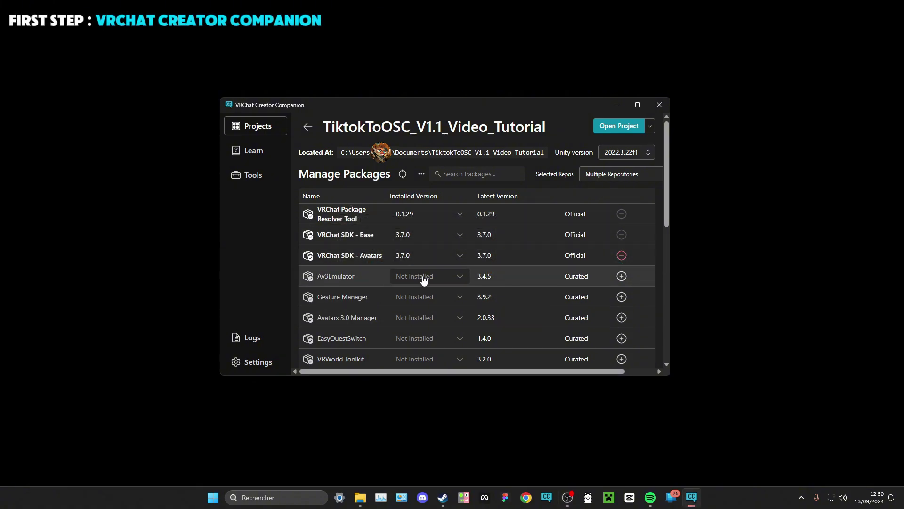
{"action": "left_click", "coordinate": [621, 277]}
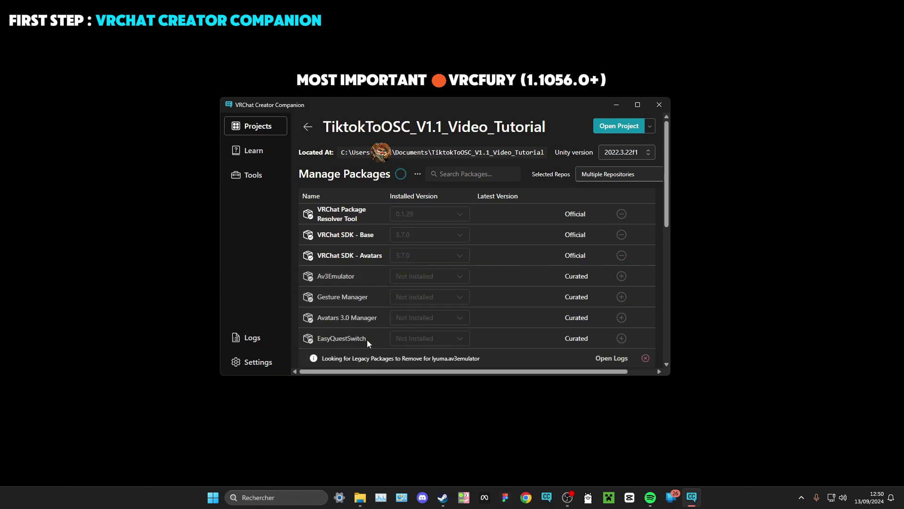
{"action": "scroll", "coordinate": [382, 318], "scroll_direction": "down", "scroll_amount": 2}
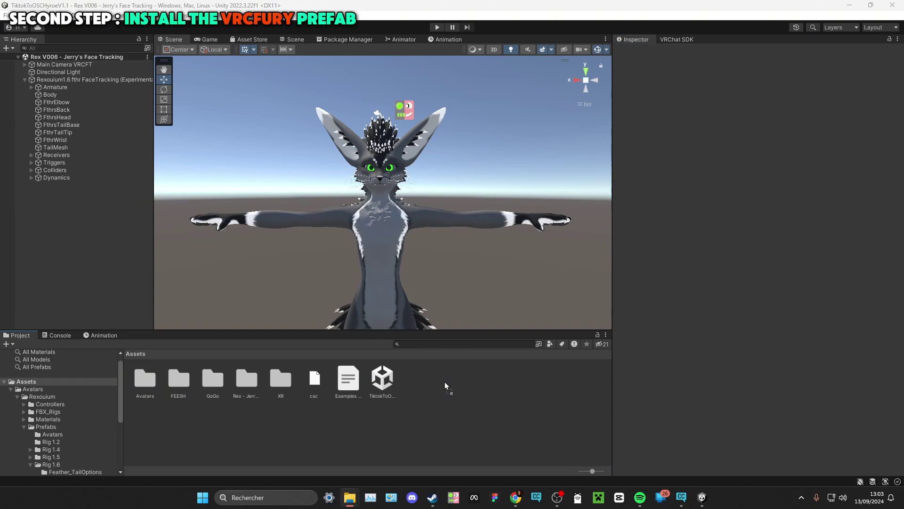
Import all contents of Rex_TiktokToOSC_V1.1.unitypackage into the project's Assets.
{"action": "left_click_drag", "start_coordinate": [437, 382], "coordinate": [437, 382]}
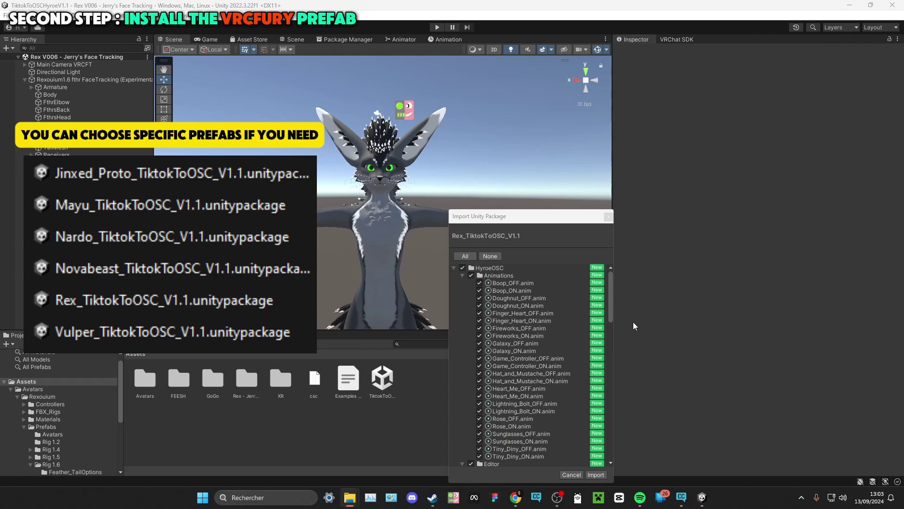
{"action": "left_click_drag", "start_coordinate": [553, 223], "coordinate": [562, 183]}
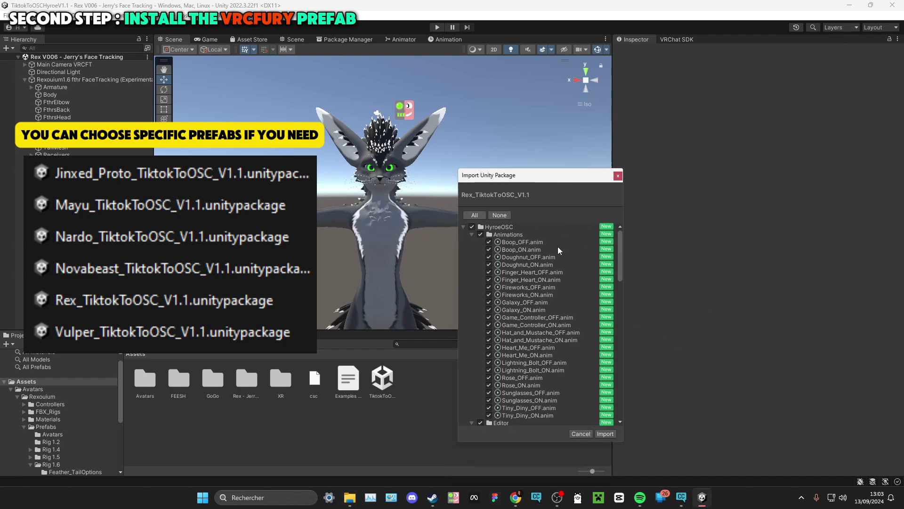
{"action": "left_click", "coordinate": [605, 433]}
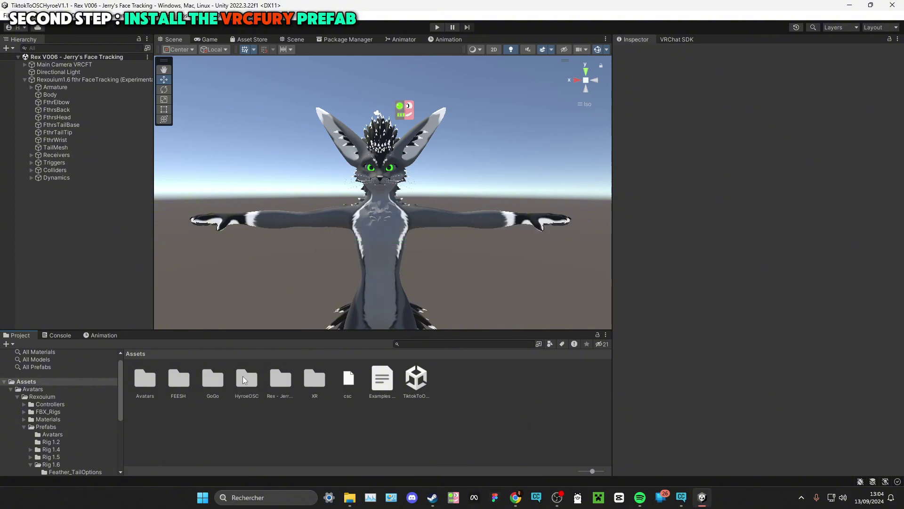
Add the VRCFury_TiktokToOSC_V1.1_Rex prefab from HyroeOSC to the scene and unpack it completely.
{"action": "double_click", "coordinate": [245, 383]}
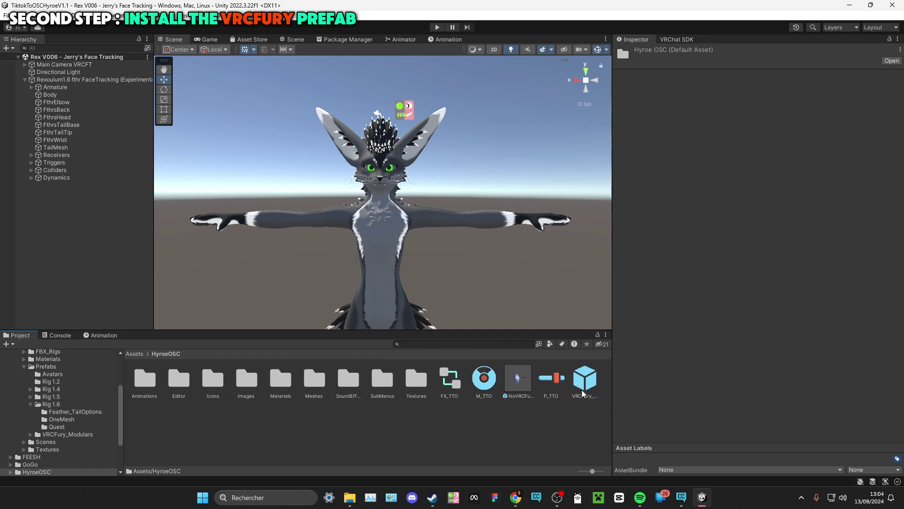
{"action": "left_click_drag", "start_coordinate": [590, 392], "coordinate": [98, 78]}
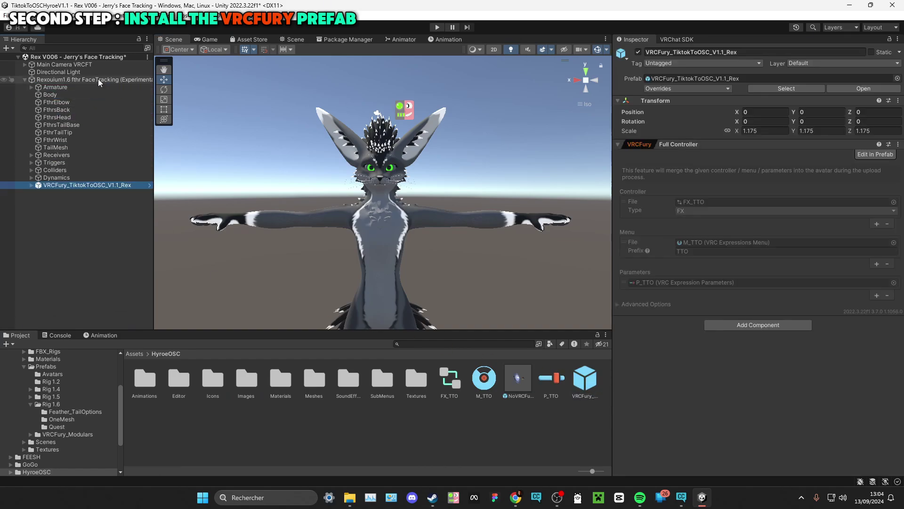
{"action": "left_click", "coordinate": [31, 185]}
{"action": "left_click", "coordinate": [193, 219]}
{"action": "left_click", "coordinate": [97, 185]}
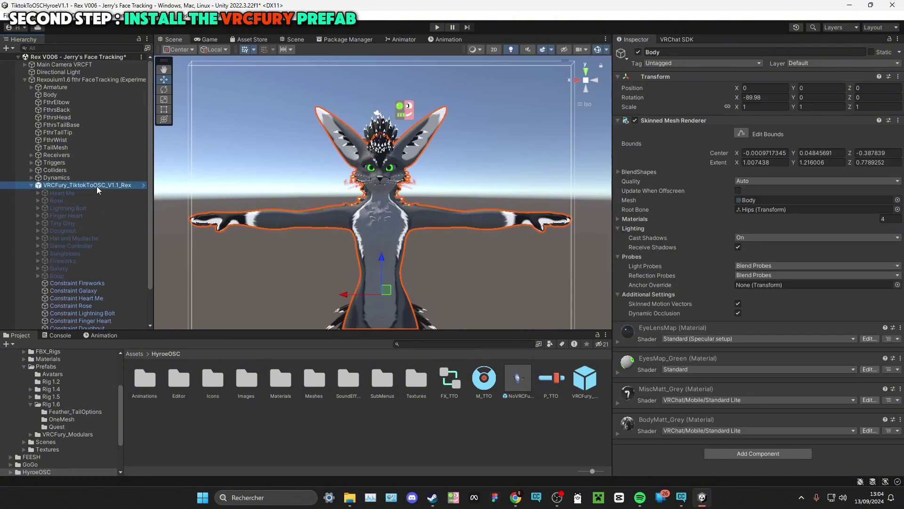
{"action": "scroll", "coordinate": [118, 218], "scroll_direction": "down", "scroll_amount": 2}
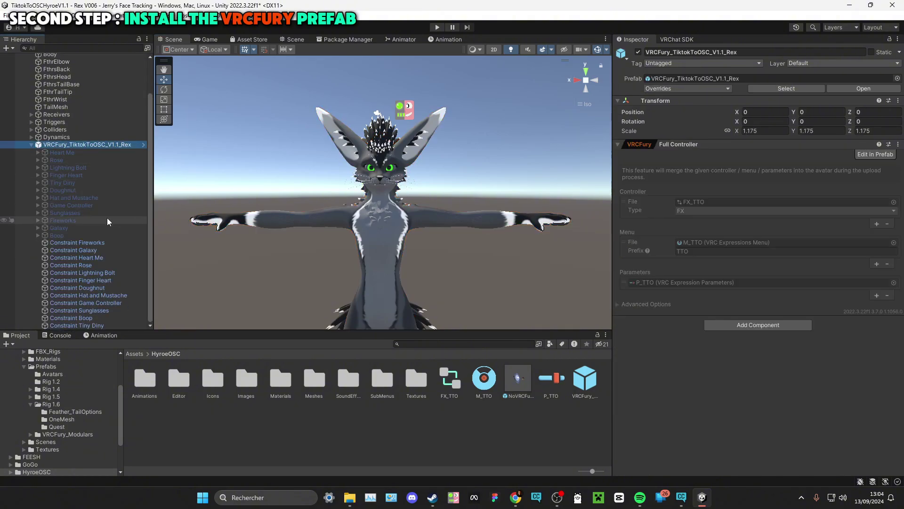
{"action": "right_click", "coordinate": [97, 146]}
{"action": "mouse_move", "coordinate": [151, 276]}
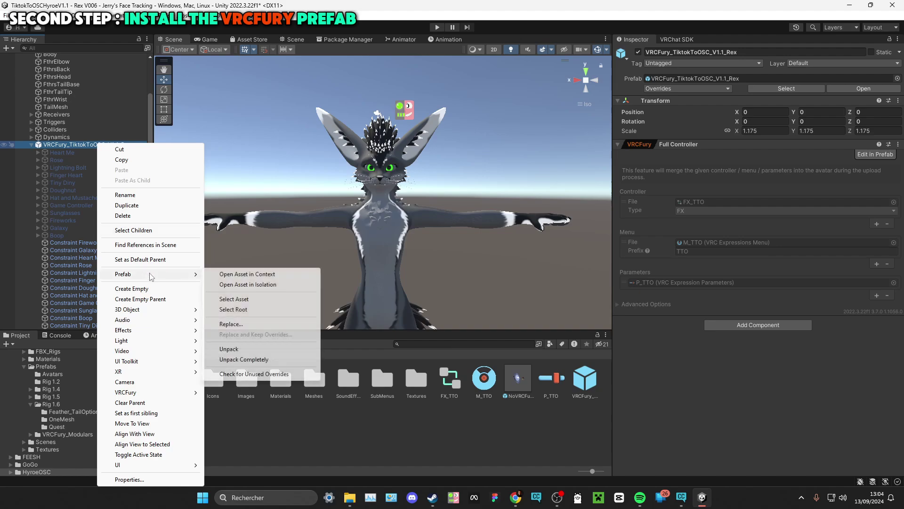
{"action": "left_click", "coordinate": [227, 359]}
Enable the twelve gift objects from Heart Me to Boop and view them around the avatar.
{"action": "left_click", "coordinate": [100, 155]}
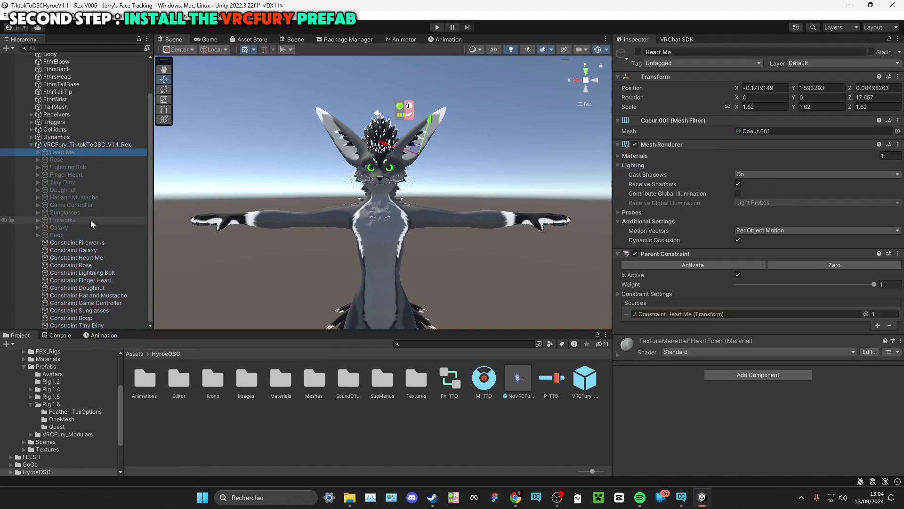
{"action": "left_click", "coordinate": [90, 234], "text": "shift"}
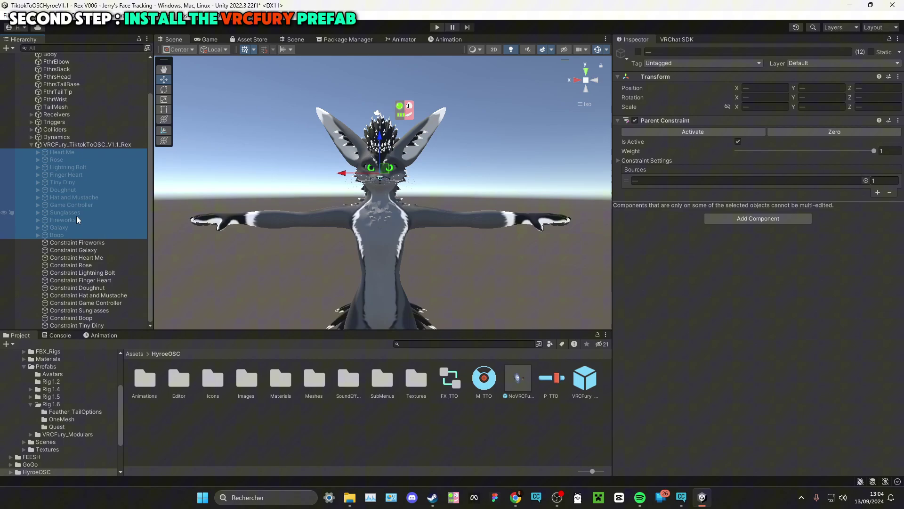
{"action": "left_click", "coordinate": [638, 52]}
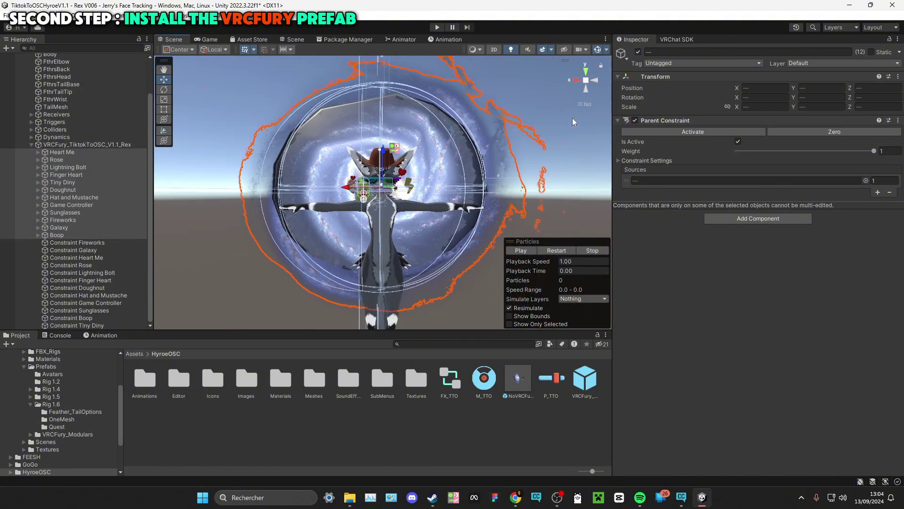
{"action": "left_click", "coordinate": [416, 154]}
{"action": "scroll", "coordinate": [416, 154], "scroll_direction": "up", "scroll_amount": 5}
{"action": "right_click_drag", "start_coordinate": [416, 155], "coordinate": [217, 181]}
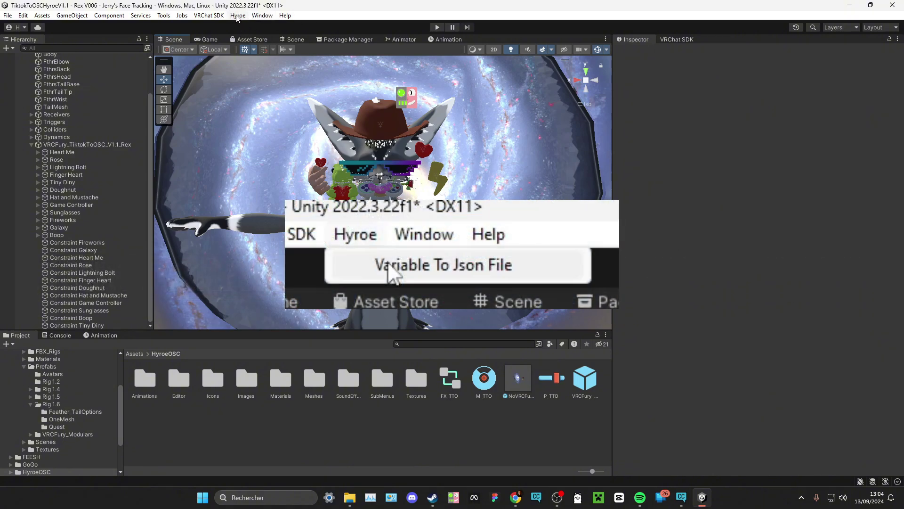
Open Hyroe's Variable To JSON File tool and enter the user name.
{"action": "left_click", "coordinate": [238, 16]}
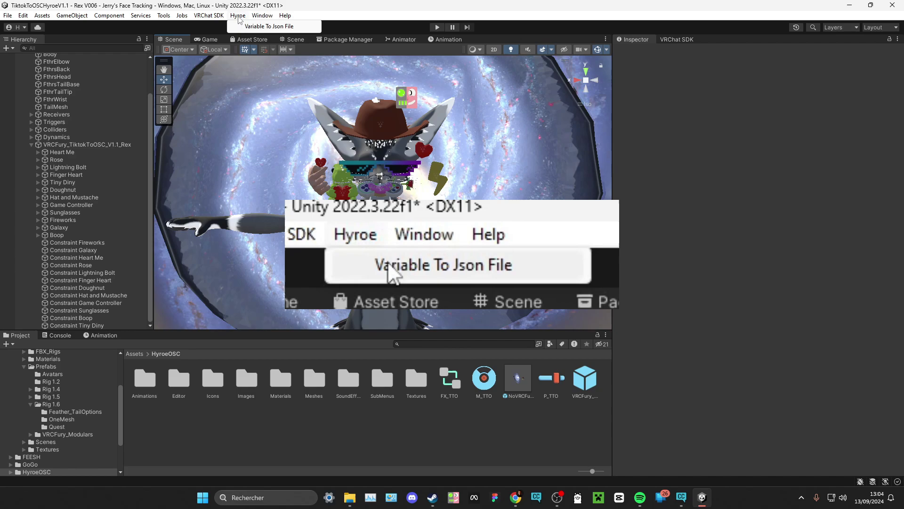
{"action": "left_click", "coordinate": [273, 27]}
{"action": "left_click", "coordinate": [722, 182]}
{"action": "type", "text": "h"}
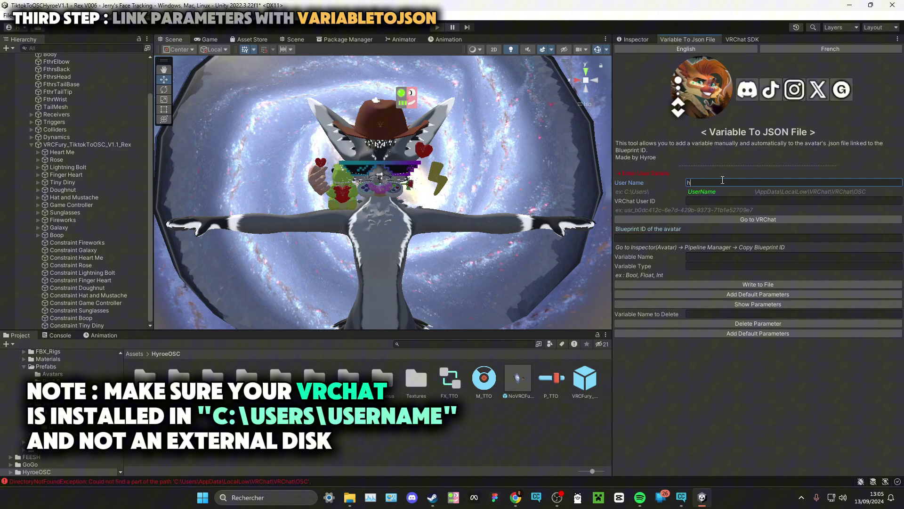
{"action": "type", "text": "yroe"}
Copy the VRChat user ID from the profile URL and paste it into the tool.
{"action": "left_click", "coordinate": [758, 219]}
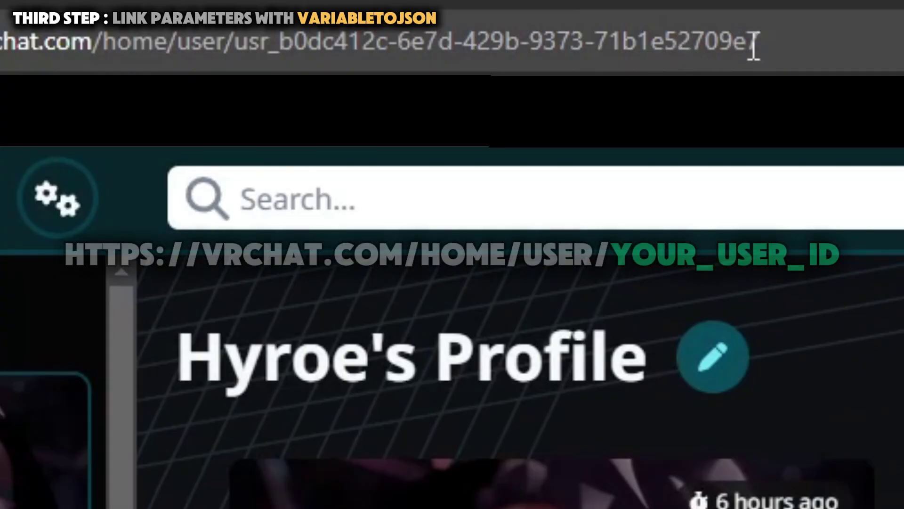
{"action": "left_click_drag", "start_coordinate": [754, 43], "coordinate": [225, 38]}
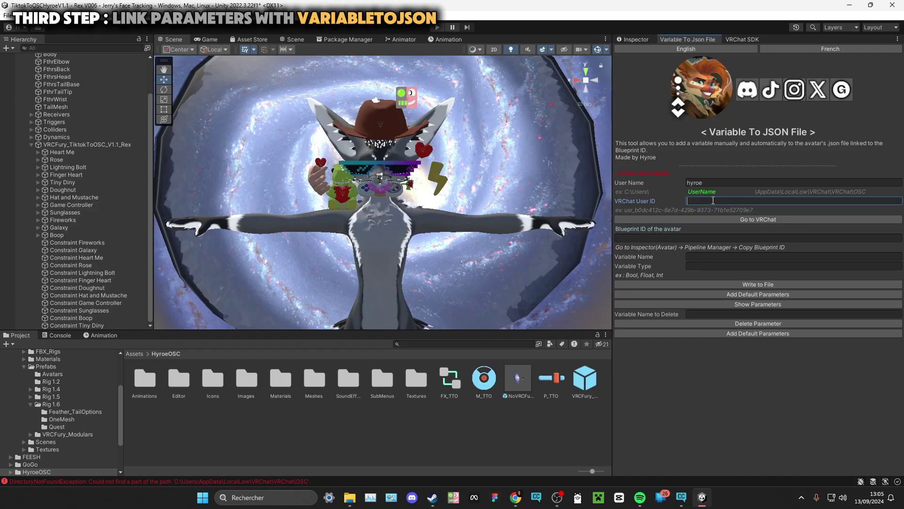
{"action": "type", "text": "usr_b0dc412c-6e7d-429b-9373-71b1e52709e7"}
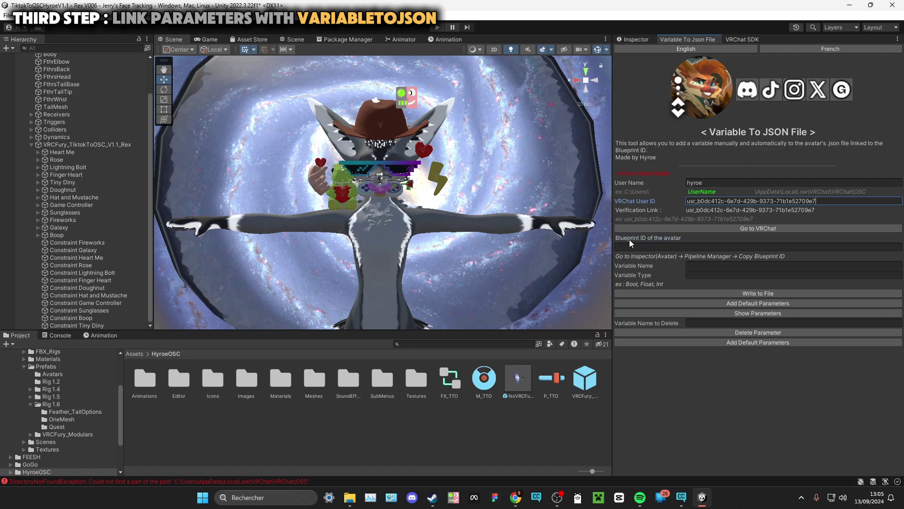
Copy the Rexouium avatar's Pipeline Manager Blueprint ID and return to the Variable To JSON File tool.
{"action": "scroll", "coordinate": [79, 81], "scroll_direction": "up", "scroll_amount": 2}
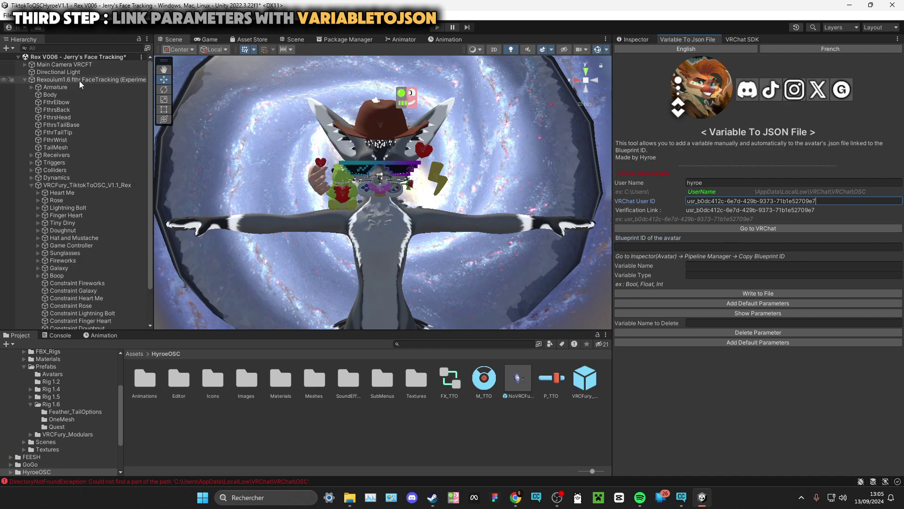
{"action": "left_click", "coordinate": [76, 79]}
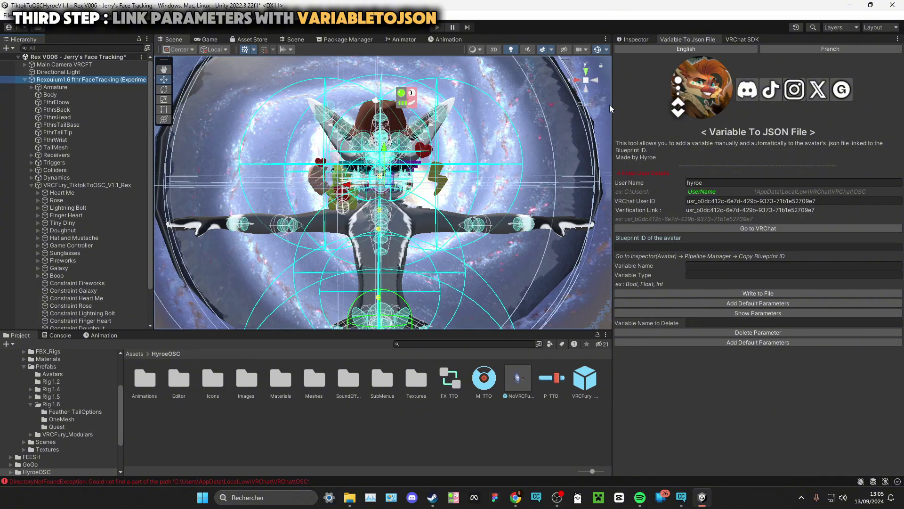
{"action": "left_click", "coordinate": [636, 40]}
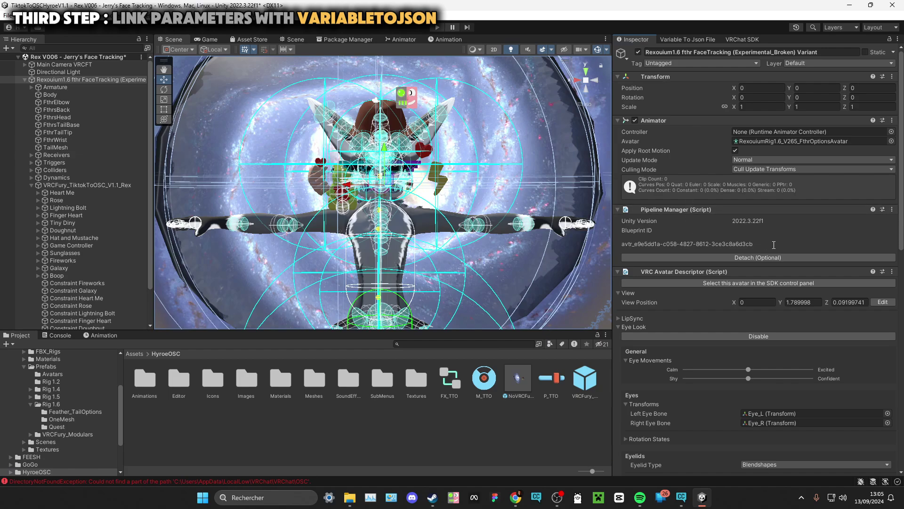
{"action": "left_click_drag", "start_coordinate": [773, 244], "coordinate": [638, 244]}
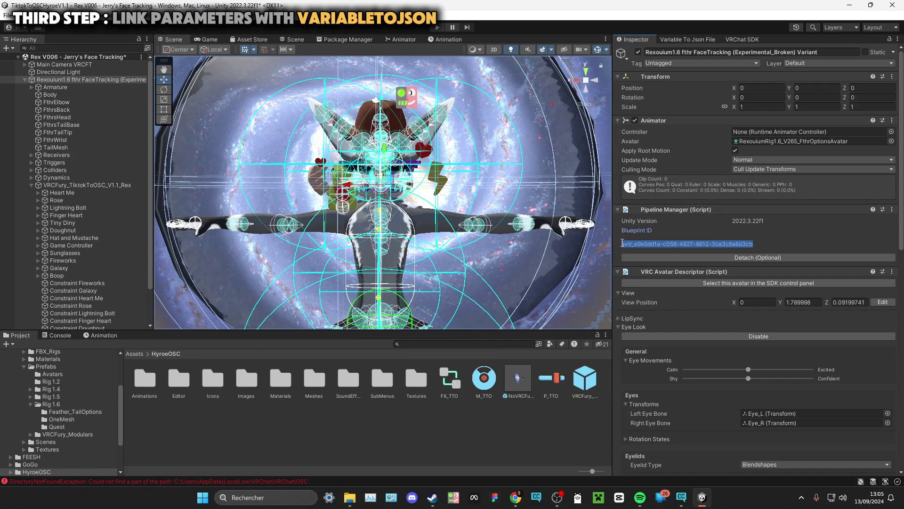
{"action": "left_click", "coordinate": [689, 40]}
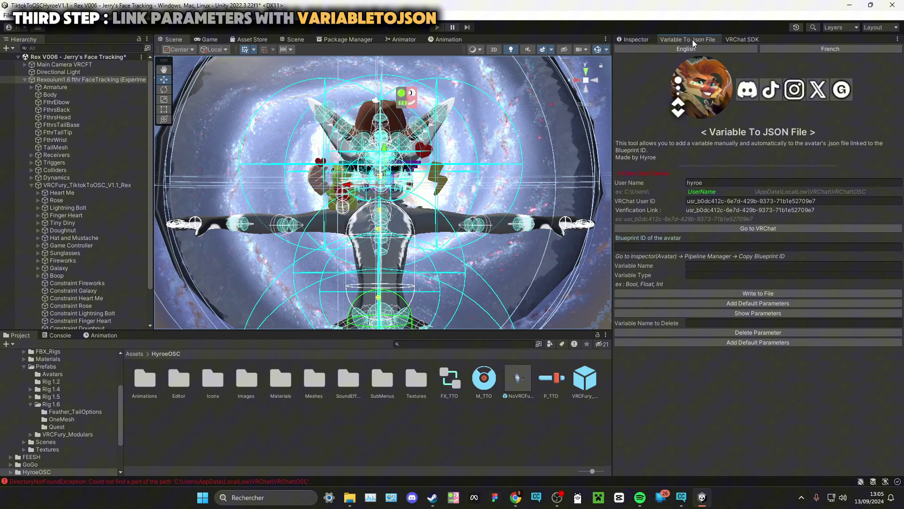
{"action": "left_click", "coordinate": [686, 247]}
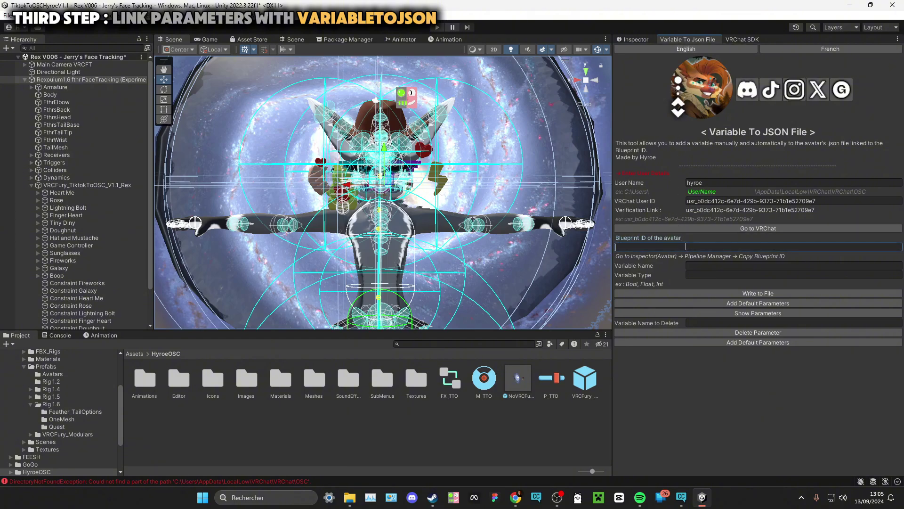
Paste the blueprint ID, add the default parameters, and check Gifts entries like Gifts/Rose and Gifts/Boop.
{"action": "key", "text": "ctrl+v"}
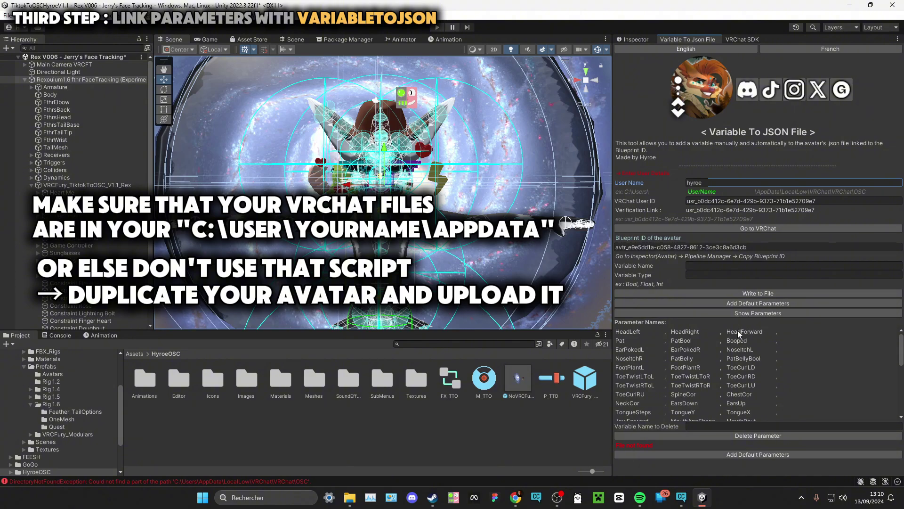
{"action": "scroll", "coordinate": [720, 340], "scroll_direction": "down", "scroll_amount": 10}
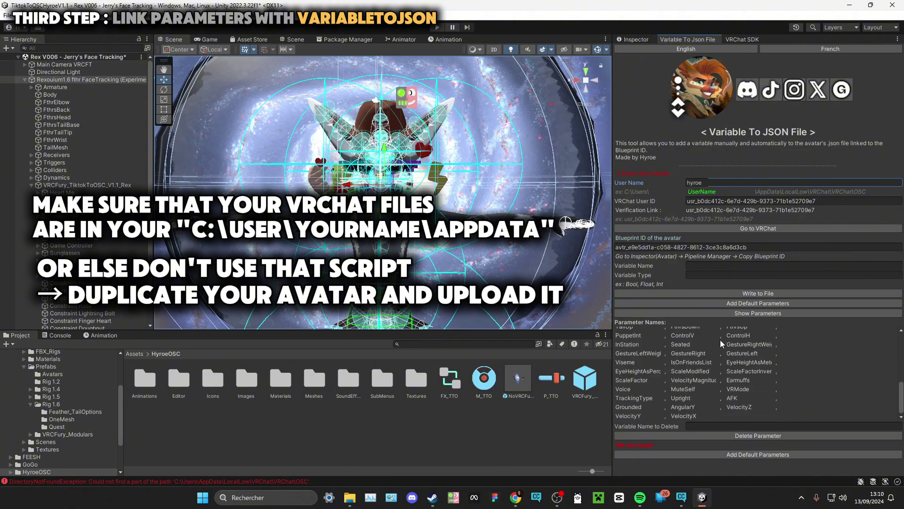
{"action": "scroll", "coordinate": [718, 391], "scroll_direction": "up", "scroll_amount": 10}
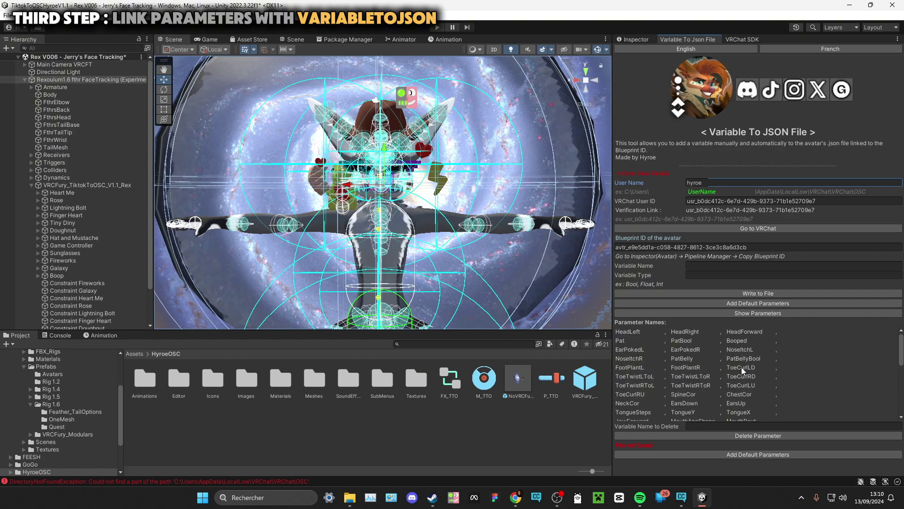
{"action": "left_click", "coordinate": [766, 304]}
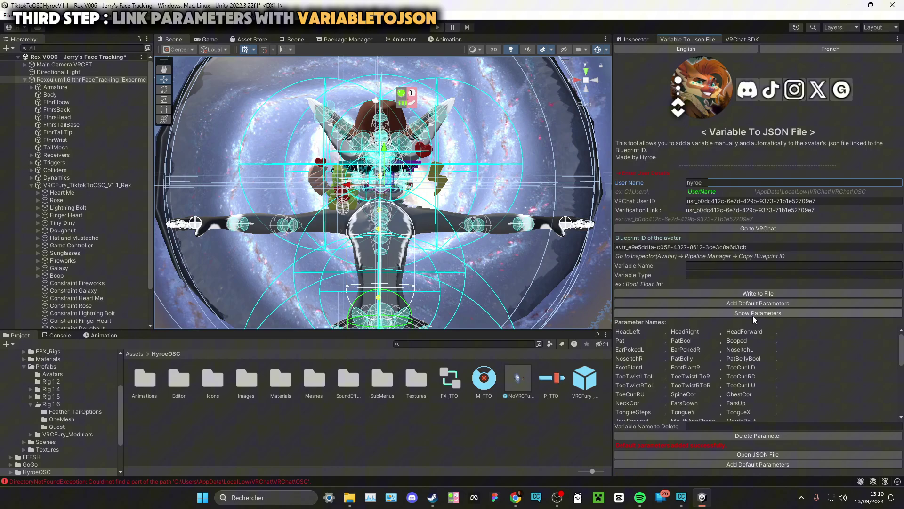
{"action": "scroll", "coordinate": [750, 397], "scroll_direction": "down", "scroll_amount": 10}
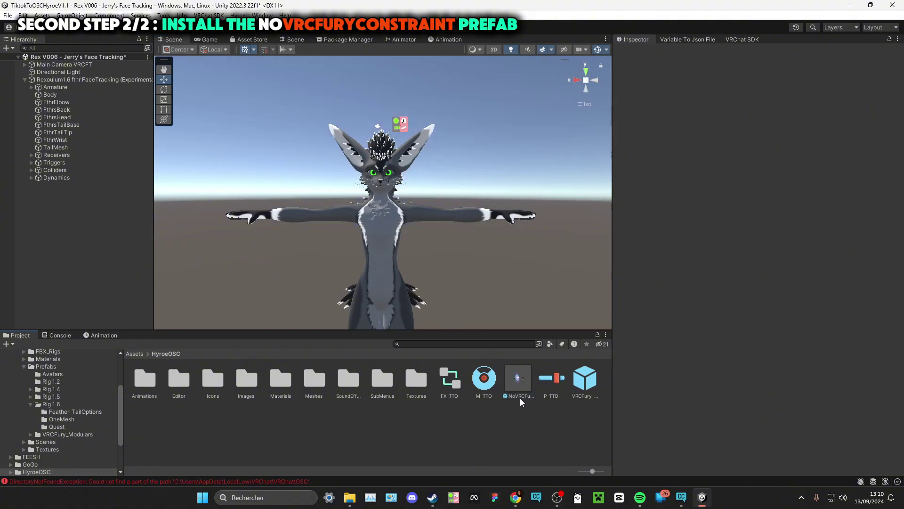
Place NoVRCFury_TiktokToOSC_V1.1_Rex inside the avatar, unpack it completely, and expand its gift and Constraint objects.
{"action": "left_click_drag", "start_coordinate": [522, 382], "coordinate": [94, 80]}
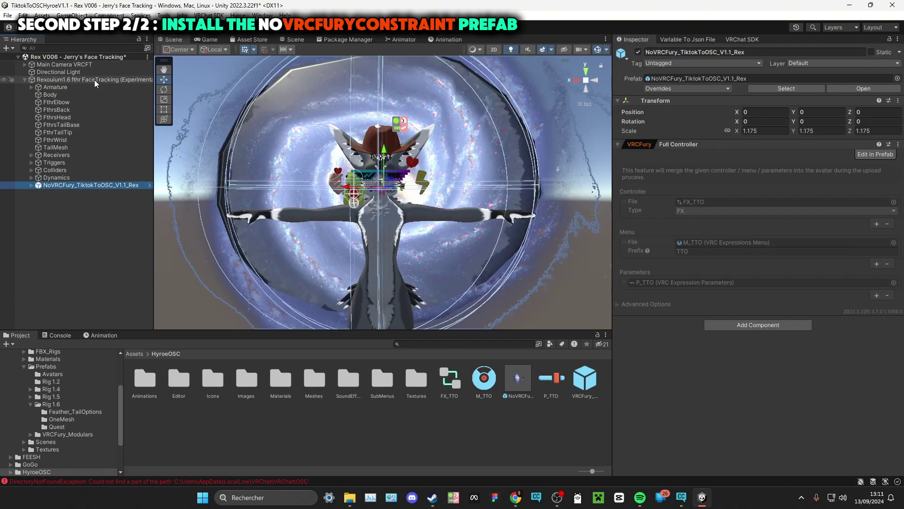
{"action": "right_click", "coordinate": [77, 187]}
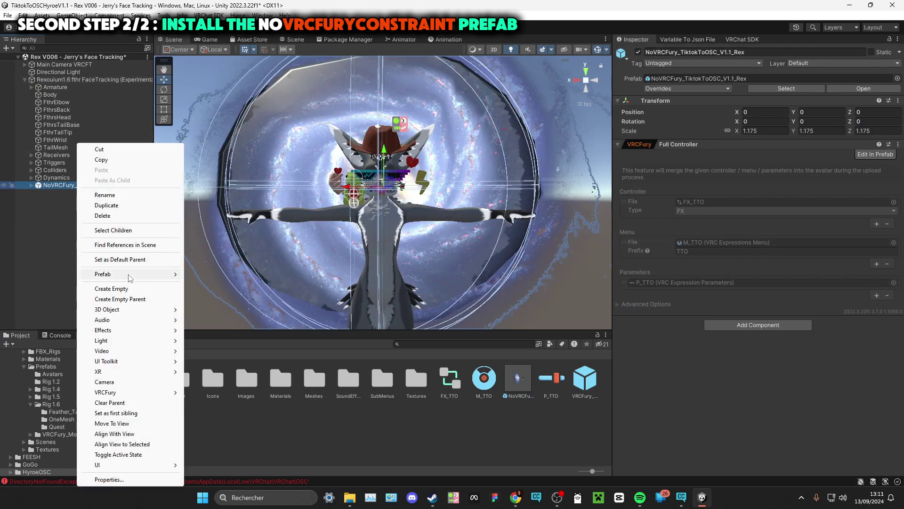
{"action": "mouse_move", "coordinate": [113, 273]}
{"action": "left_click", "coordinate": [232, 359]}
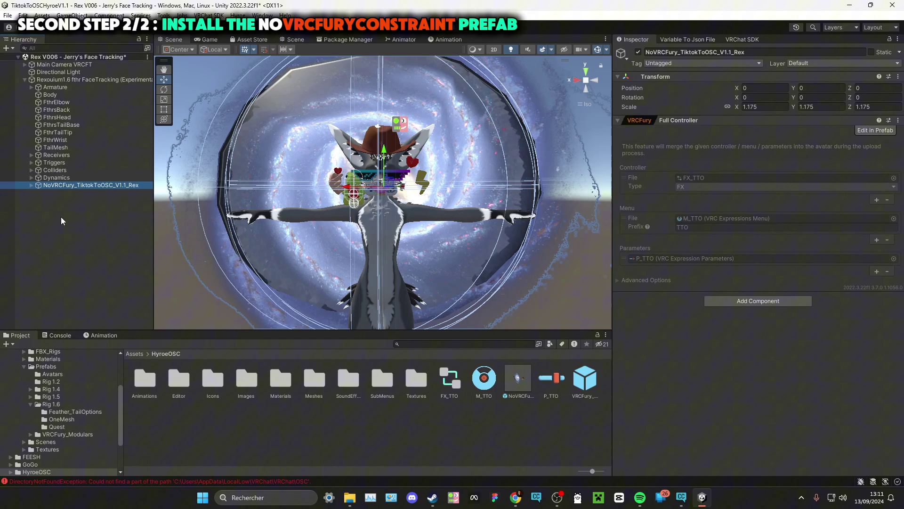
{"action": "left_click", "coordinate": [31, 185]}
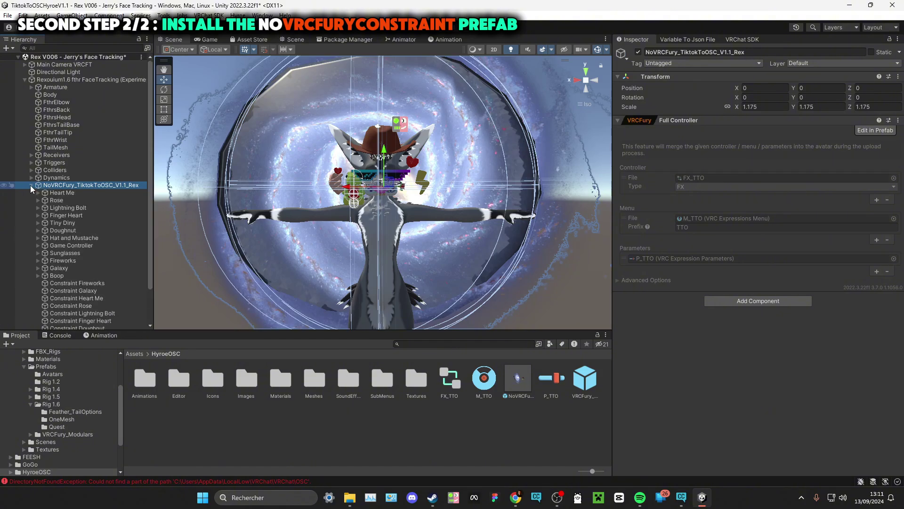
{"action": "scroll", "coordinate": [30, 185], "scroll_direction": "down", "scroll_amount": 2}
{"action": "key", "text": "f"}
{"action": "left_click_drag", "start_coordinate": [276, 198], "coordinate": [358, 125], "text": "alt"}
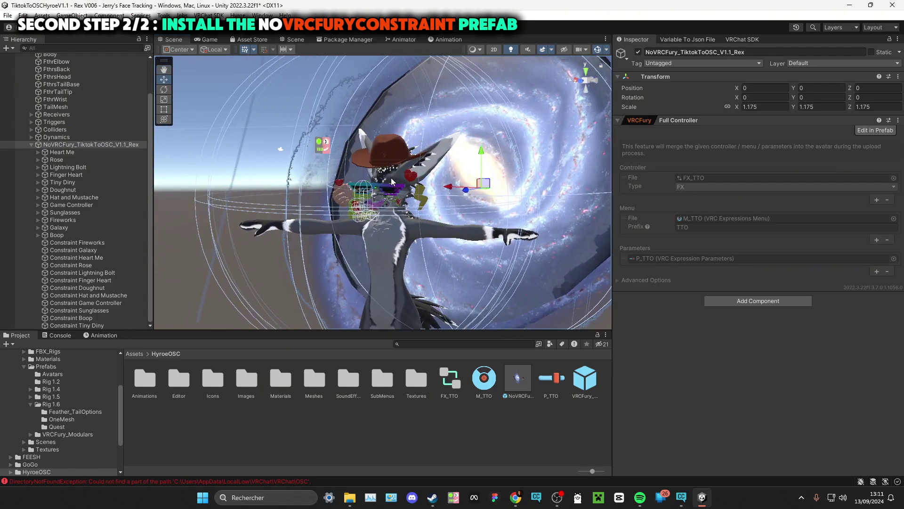
Parent Constraint Fireworks and Constraint Galaxy under the Armature's Hips bone.
{"action": "scroll", "coordinate": [352, 108], "scroll_direction": "up", "scroll_amount": 5}
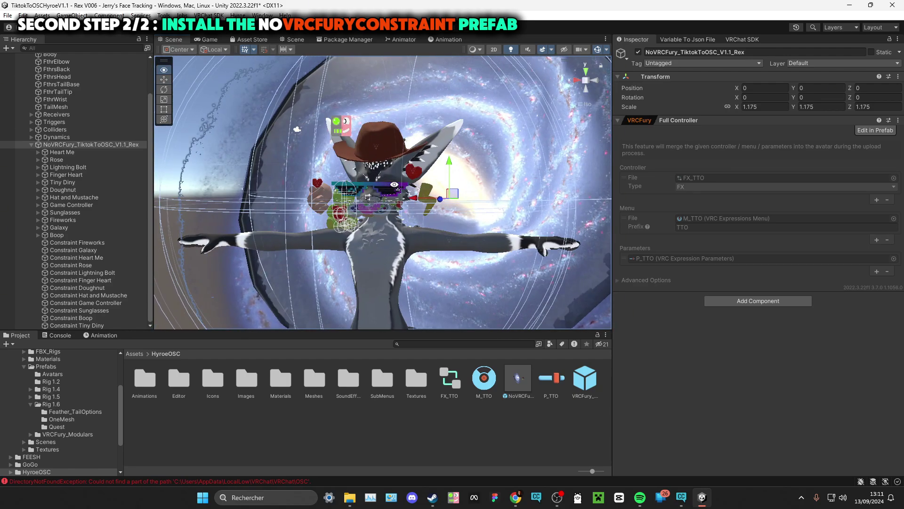
{"action": "left_click", "coordinate": [98, 240]}
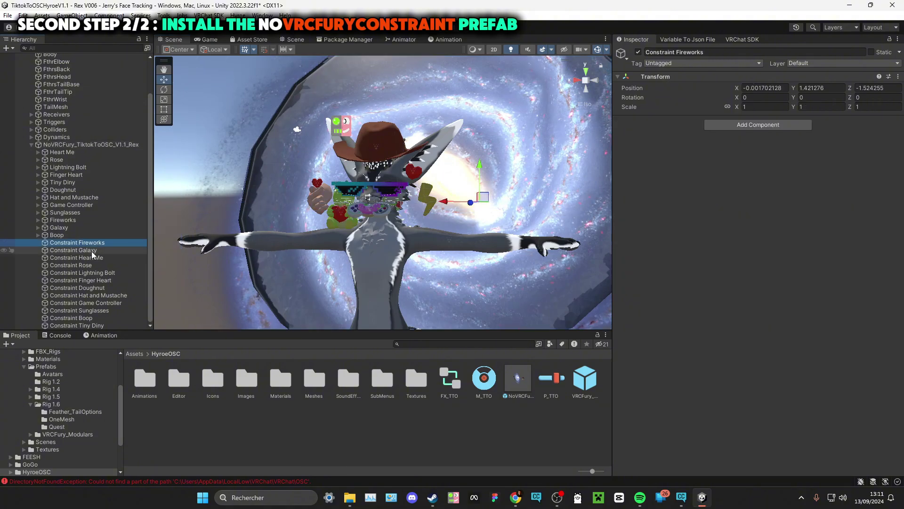
{"action": "left_click", "coordinate": [93, 250], "text": "shift"}
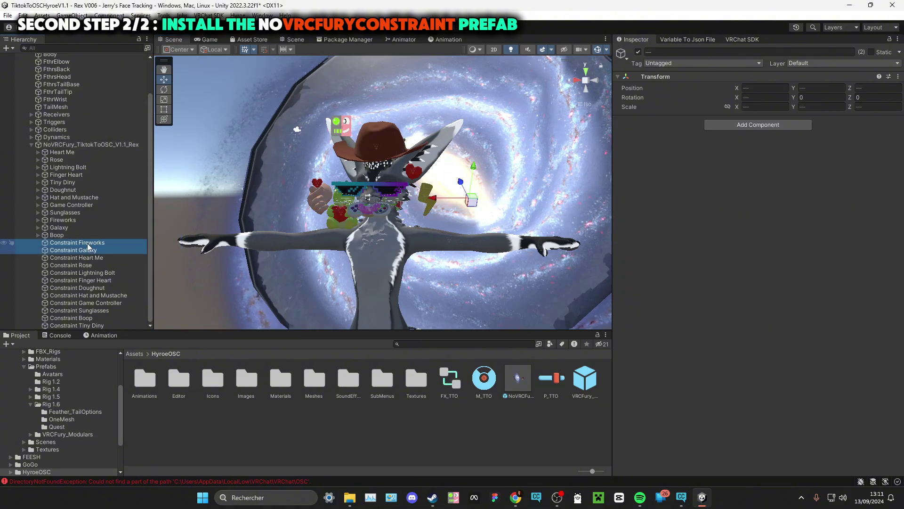
{"action": "left_click_drag", "start_coordinate": [202, 238], "coordinate": [324, 227], "text": "alt"}
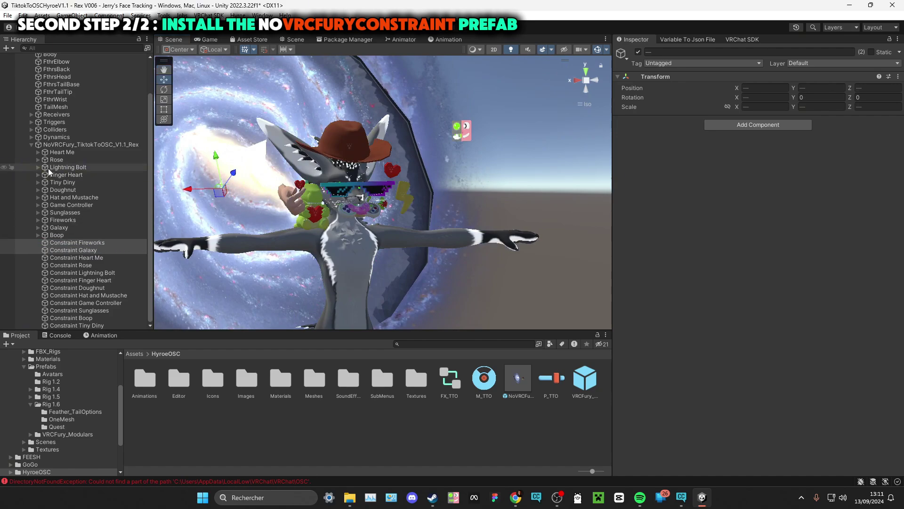
{"action": "scroll", "coordinate": [38, 157], "scroll_direction": "up", "scroll_amount": 3}
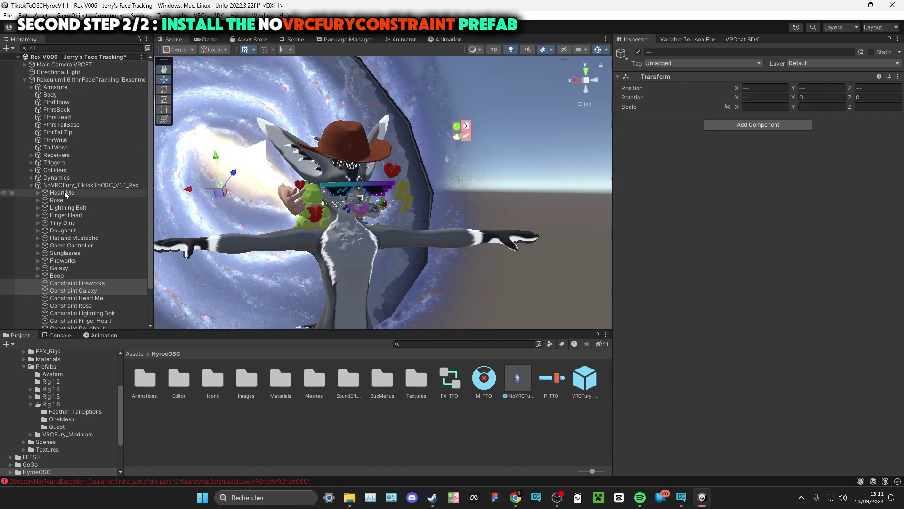
{"action": "left_click", "coordinate": [32, 87]}
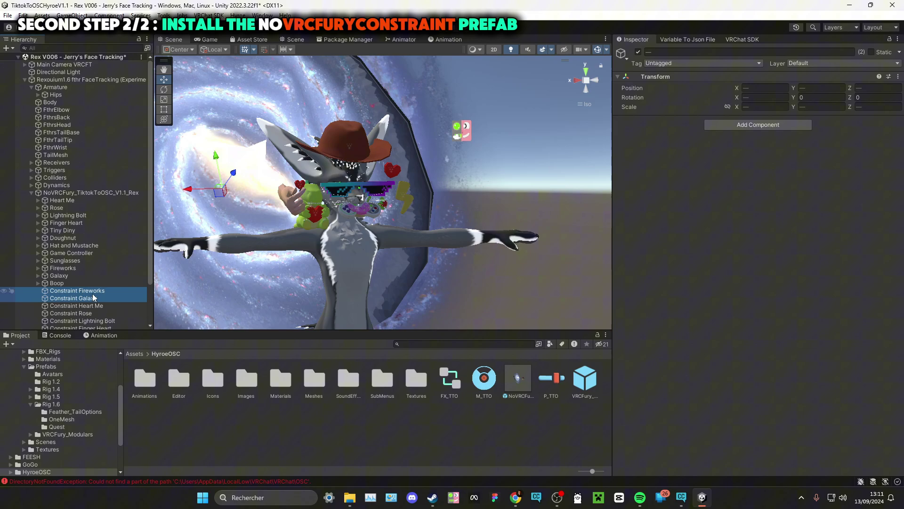
{"action": "left_click_drag", "start_coordinate": [79, 235], "coordinate": [83, 95]}
Orbit around the galaxy effect until the avatar faces the camera.
{"action": "scroll", "coordinate": [100, 219], "scroll_direction": "down", "scroll_amount": 3}
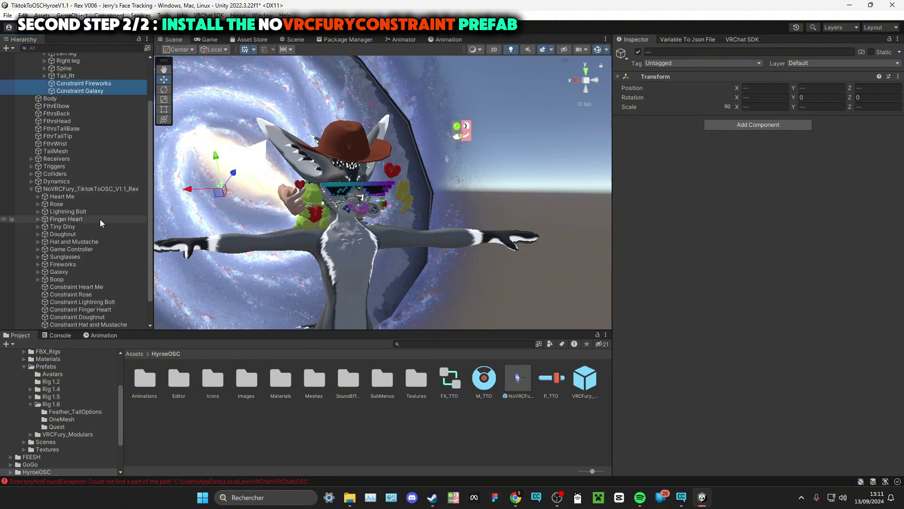
{"action": "left_click_drag", "start_coordinate": [281, 212], "coordinate": [378, 240], "text": "alt"}
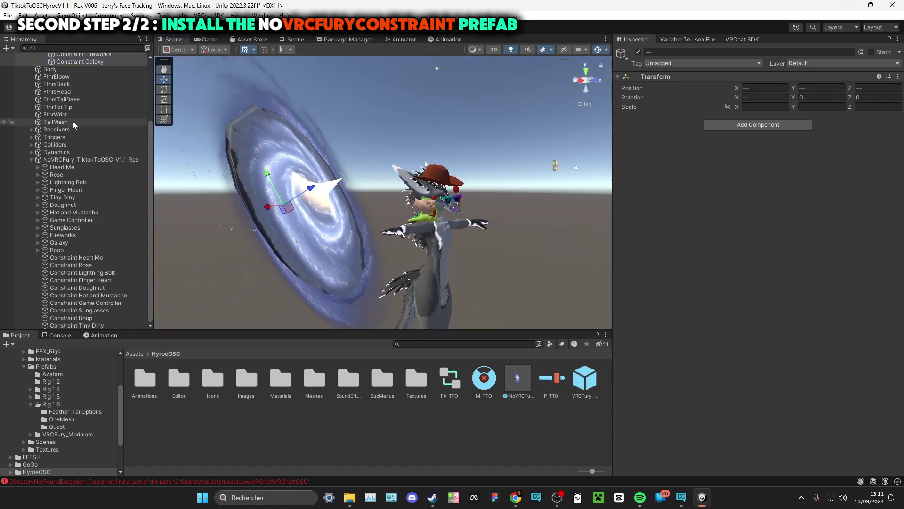
{"action": "scroll", "coordinate": [73, 121], "scroll_direction": "up", "scroll_amount": 3}
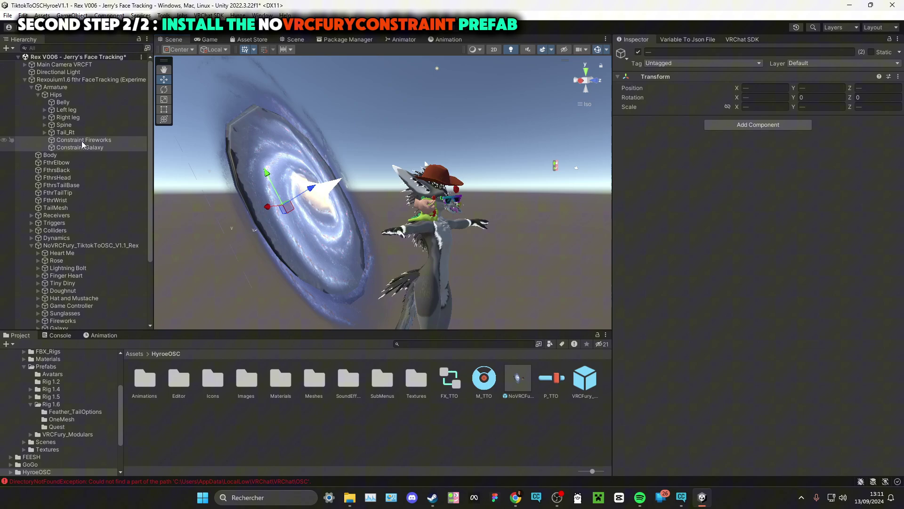
{"action": "left_click_drag", "start_coordinate": [345, 194], "coordinate": [175, 197], "text": "alt"}
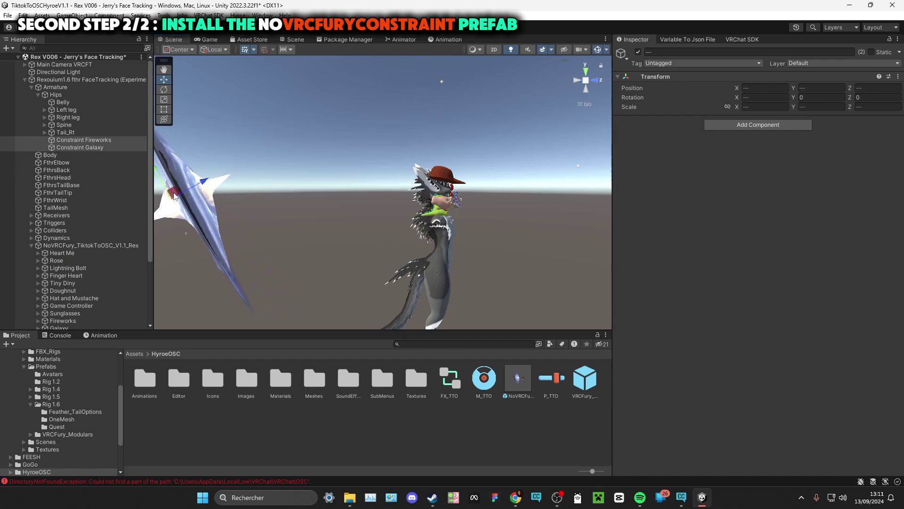
{"action": "left_click_drag", "start_coordinate": [416, 193], "coordinate": [302, 187], "text": "alt"}
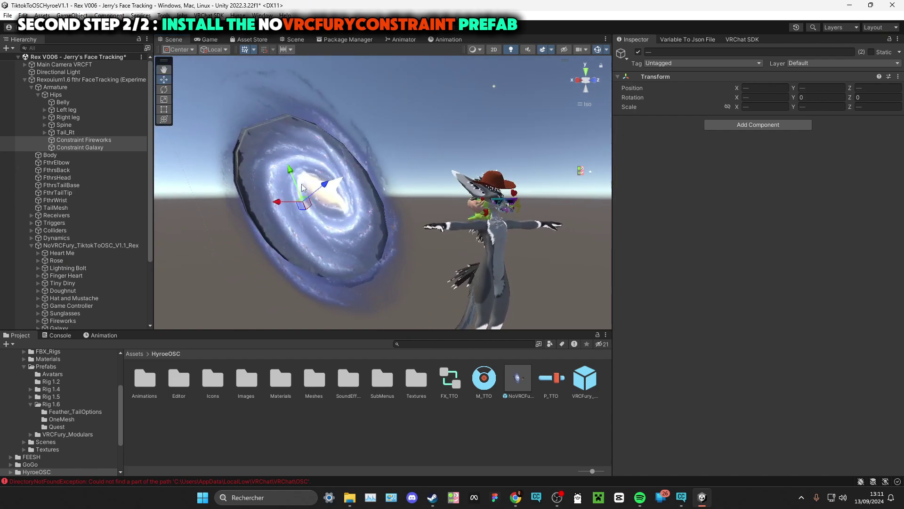
{"action": "scroll", "coordinate": [75, 197], "scroll_direction": "down", "scroll_amount": 5}
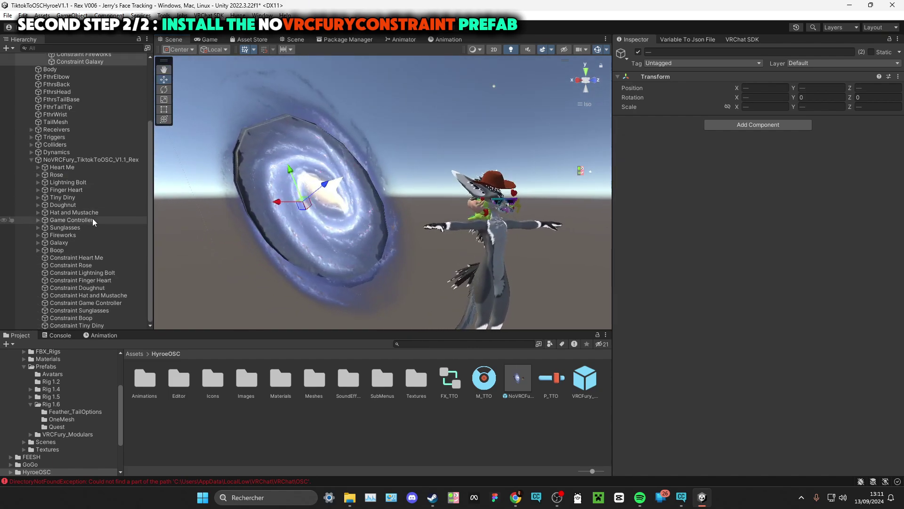
Frame Constraint Heart Me and zoom in on the avatar's head.
{"action": "left_click", "coordinate": [97, 257]}
{"action": "key", "text": "f"}
{"action": "left_click_drag", "start_coordinate": [486, 219], "coordinate": [448, 183], "text": "alt"}
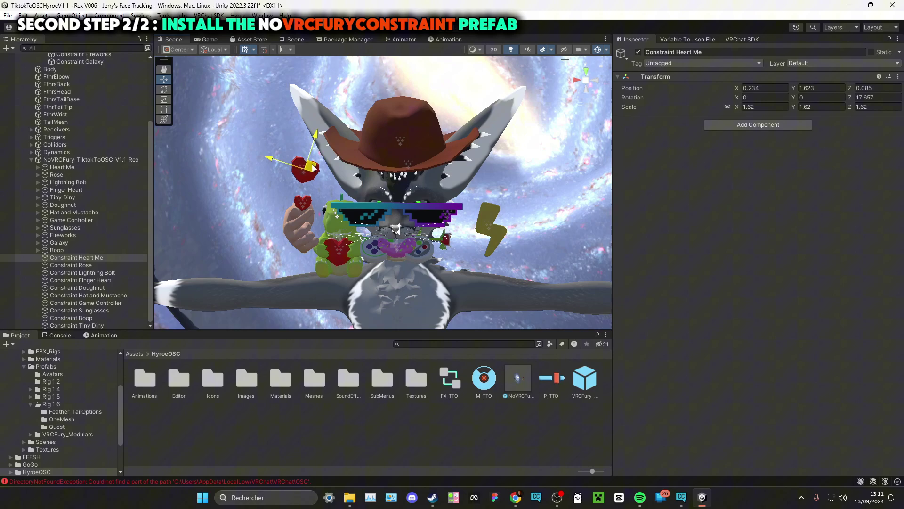
Move Constraint Rose from the mouth up to the ear and set its Y rotation to 20.
{"action": "double_click", "coordinate": [71, 265]}
{"action": "left_click_drag", "start_coordinate": [345, 208], "coordinate": [363, 231], "text": "alt"}
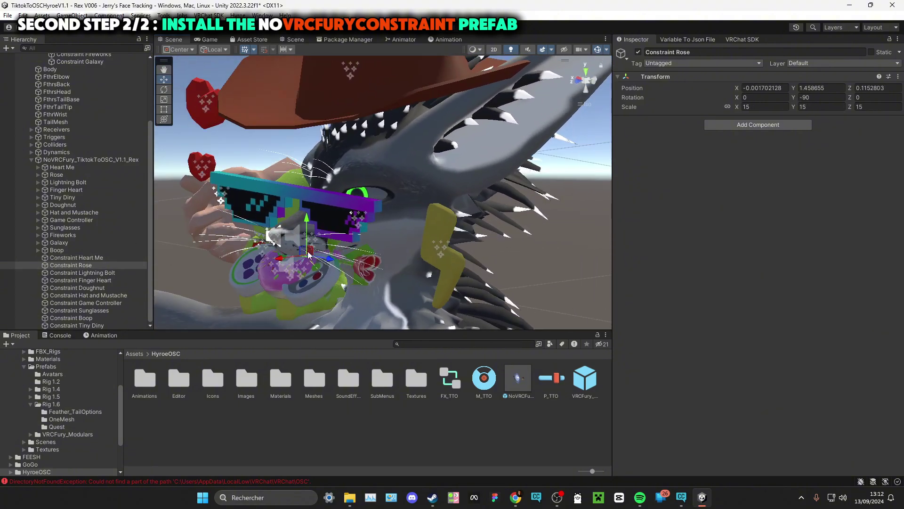
{"action": "left_click_drag", "start_coordinate": [306, 250], "coordinate": [366, 124]}
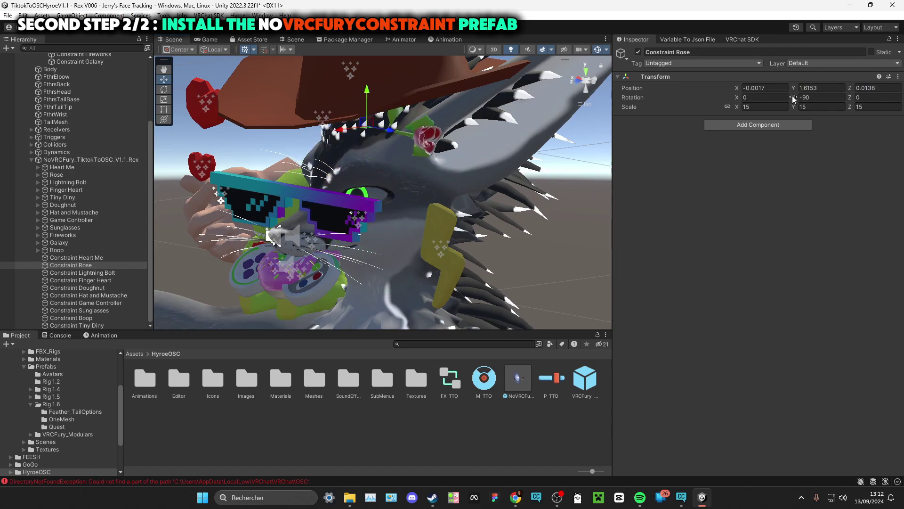
{"action": "left_click_drag", "start_coordinate": [799, 98], "coordinate": [857, 98]}
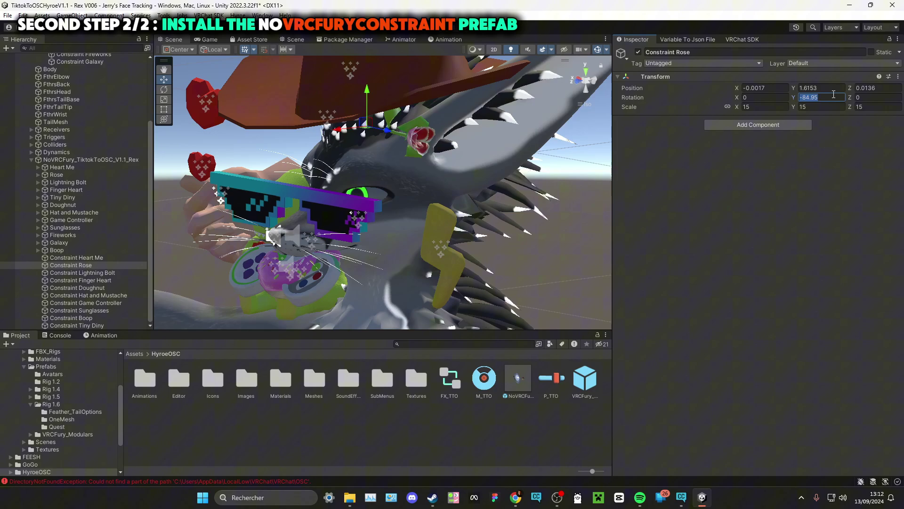
{"action": "type", "text": "20"}
{"action": "right_click_drag", "start_coordinate": [375, 236], "coordinate": [356, 152]}
{"action": "left_click_drag", "start_coordinate": [362, 149], "coordinate": [418, 143]}
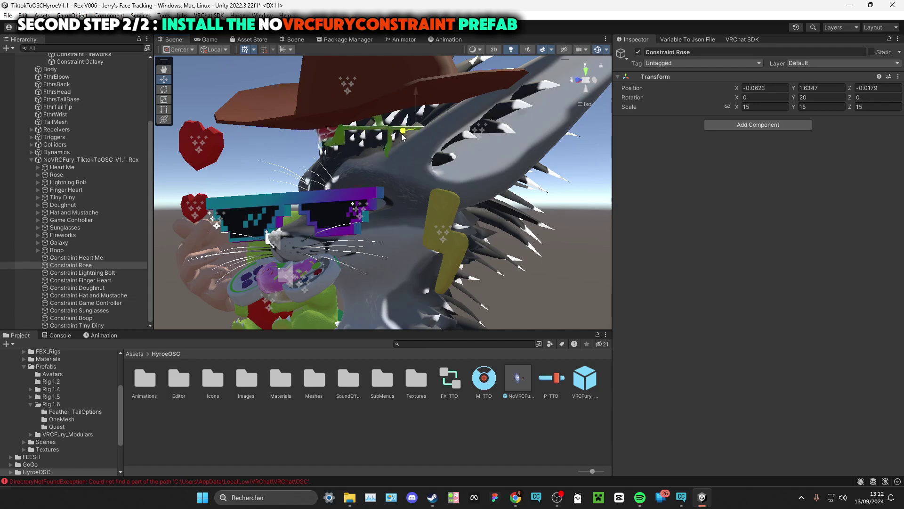
{"action": "right_click_drag", "start_coordinate": [418, 143], "coordinate": [397, 200]}
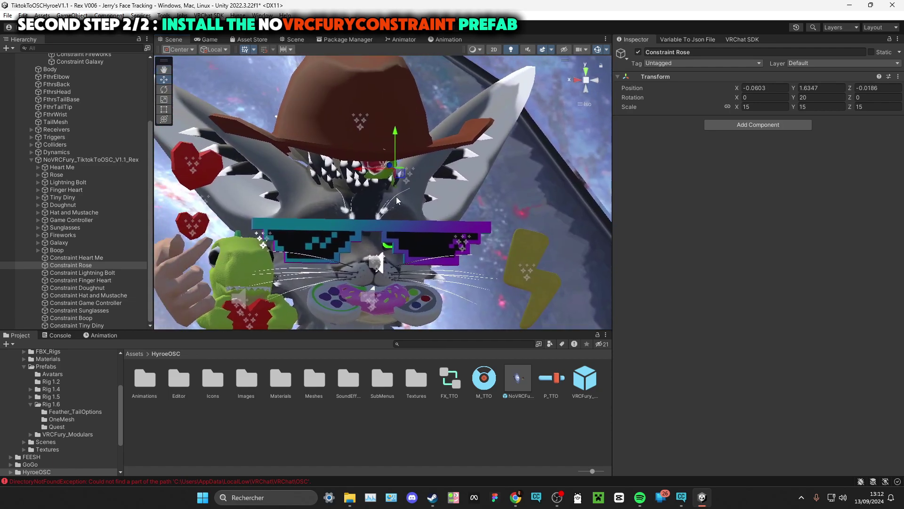
Check the Hat and Mustache prop, then lower the hat onto the head at Y 1.679.
{"action": "left_click", "coordinate": [100, 212]}
{"action": "left_click", "coordinate": [638, 52]}
{"action": "right_click_drag", "start_coordinate": [405, 198], "coordinate": [281, 215]}
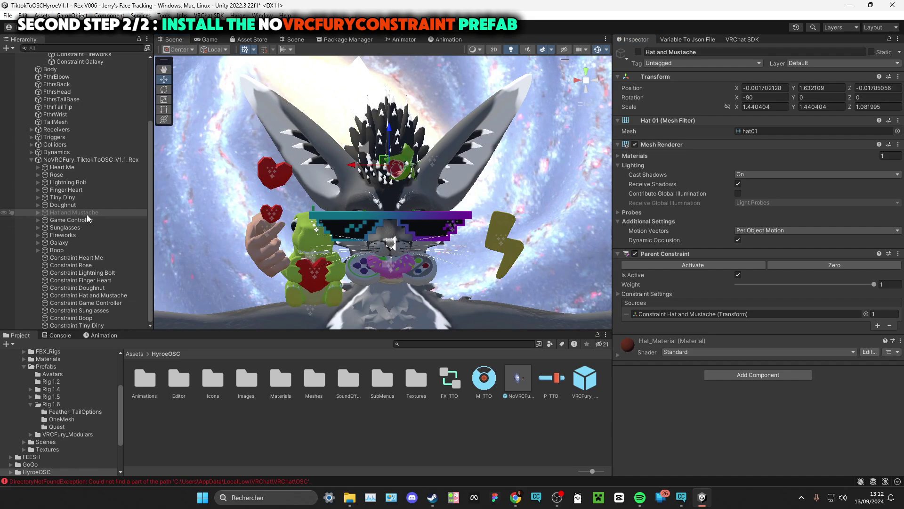
{"action": "left_click", "coordinate": [638, 52]}
{"action": "right_click_drag", "start_coordinate": [419, 198], "coordinate": [453, 189]}
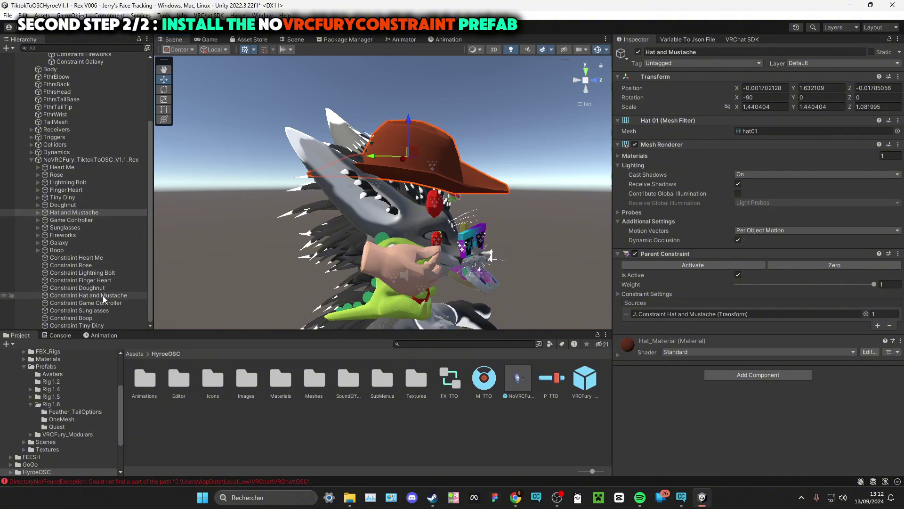
{"action": "left_click", "coordinate": [74, 296]}
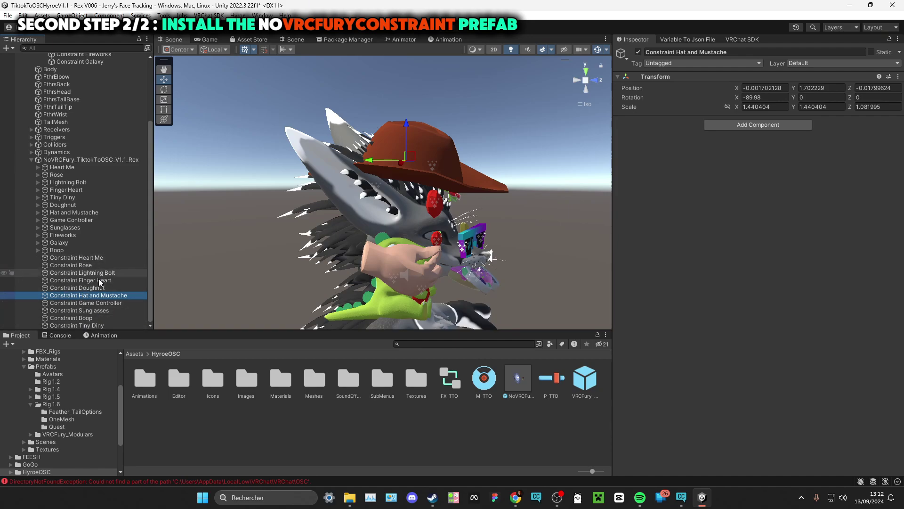
{"action": "left_click_drag", "start_coordinate": [410, 155], "coordinate": [358, 197]}
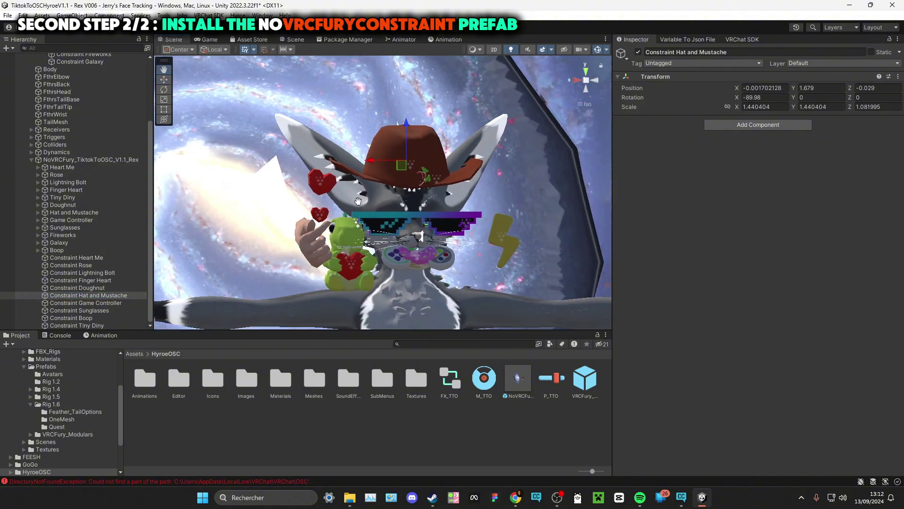
Lower the Game Controller constraint onto the chest at Y 1.343.
{"action": "scroll", "coordinate": [358, 198], "scroll_direction": "up", "scroll_amount": 3}
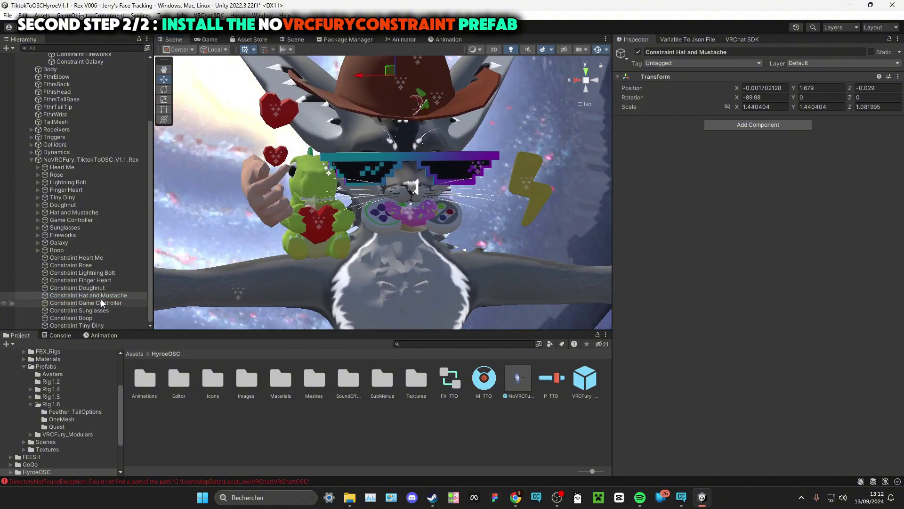
{"action": "left_click", "coordinate": [102, 305]}
{"action": "left_click_drag", "start_coordinate": [352, 241], "coordinate": [386, 241], "text": "alt"}
{"action": "left_click_drag", "start_coordinate": [365, 191], "coordinate": [381, 242]}
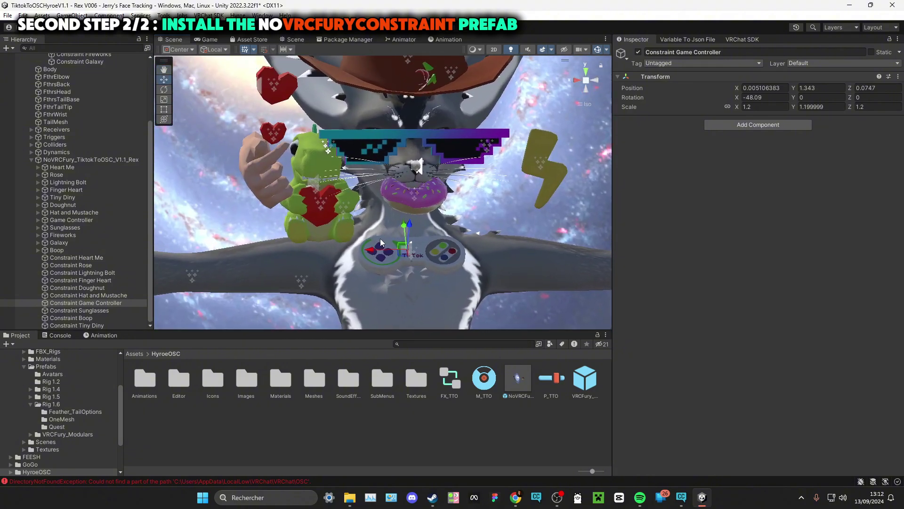
Raise Constraint Tiny Diny and centre it sideways so the frog rests on the cowboy hat.
{"action": "left_click", "coordinate": [94, 325]}
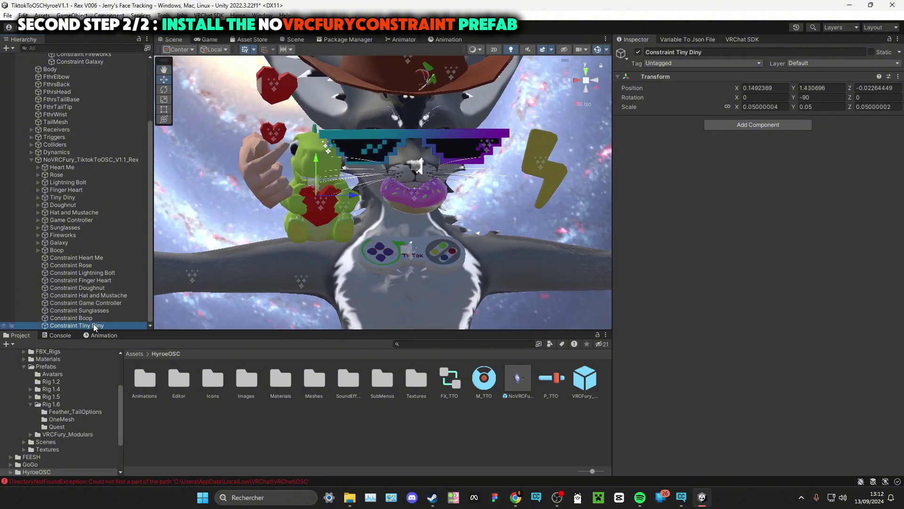
{"action": "left_click_drag", "start_coordinate": [288, 218], "coordinate": [393, 282], "text": "alt"}
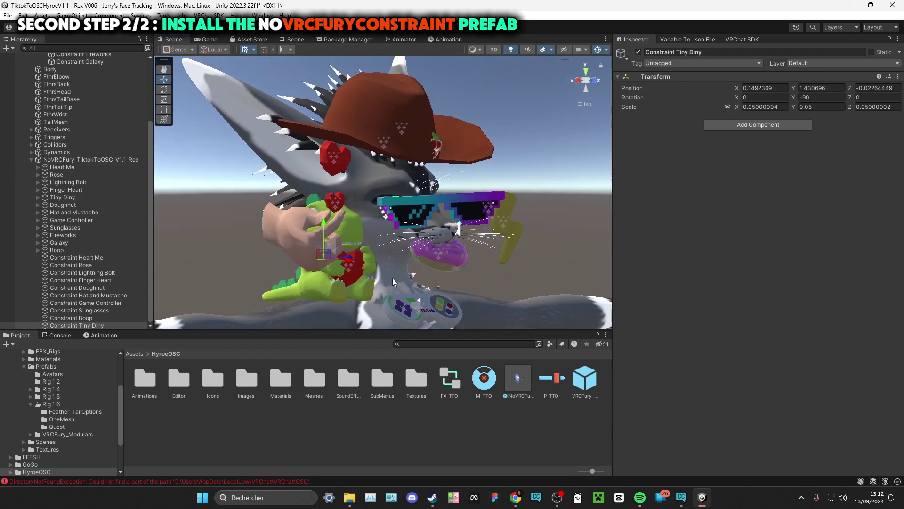
{"action": "left_click_drag", "start_coordinate": [324, 255], "coordinate": [331, 55]}
{"action": "middle_click_drag", "start_coordinate": [336, 140], "coordinate": [365, 226]}
{"action": "left_click_drag", "start_coordinate": [333, 154], "coordinate": [338, 98]}
{"action": "left_click_drag", "start_coordinate": [413, 144], "coordinate": [352, 115], "text": "alt"}
{"action": "scroll", "coordinate": [384, 135], "scroll_direction": "up", "scroll_amount": 3}
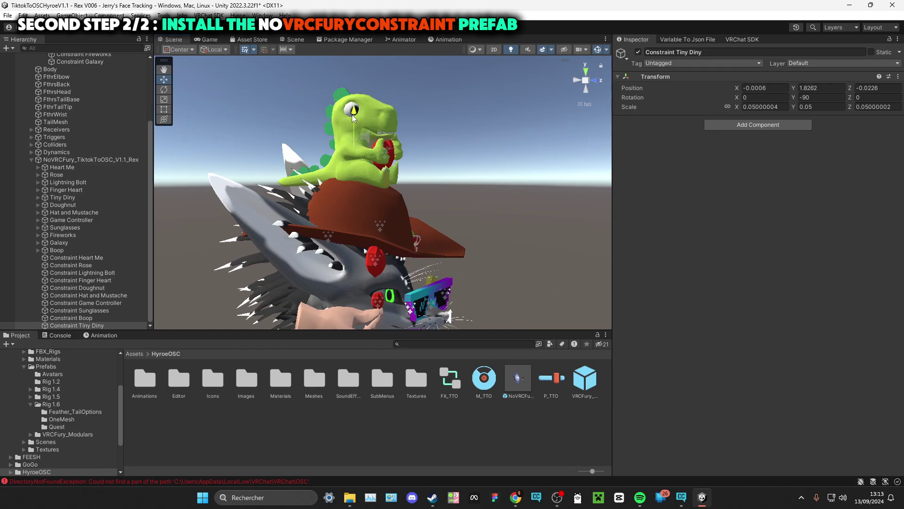
{"action": "left_click_drag", "start_coordinate": [549, 205], "coordinate": [313, 218], "text": "alt"}
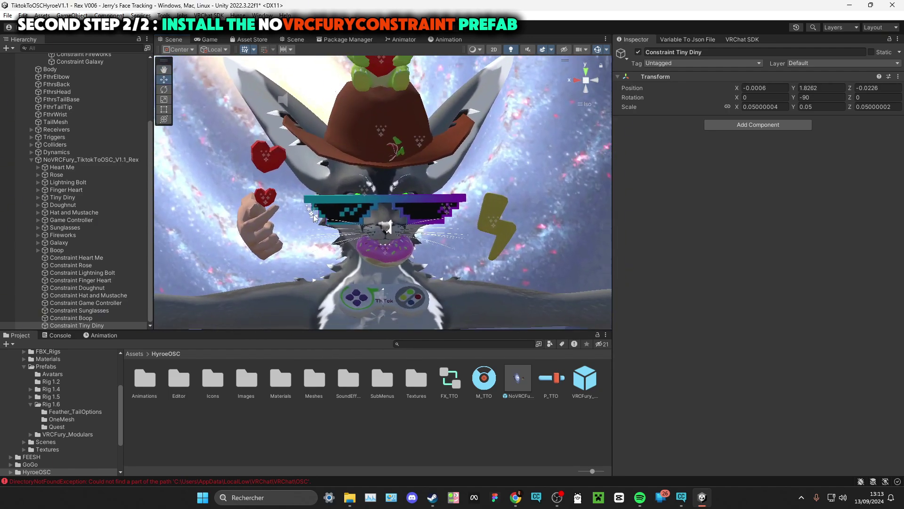
{"action": "scroll", "coordinate": [308, 222], "scroll_direction": "up", "scroll_amount": 2}
Select Constraint Boop and orbit the view around the avatar's face.
{"action": "left_click", "coordinate": [107, 318]}
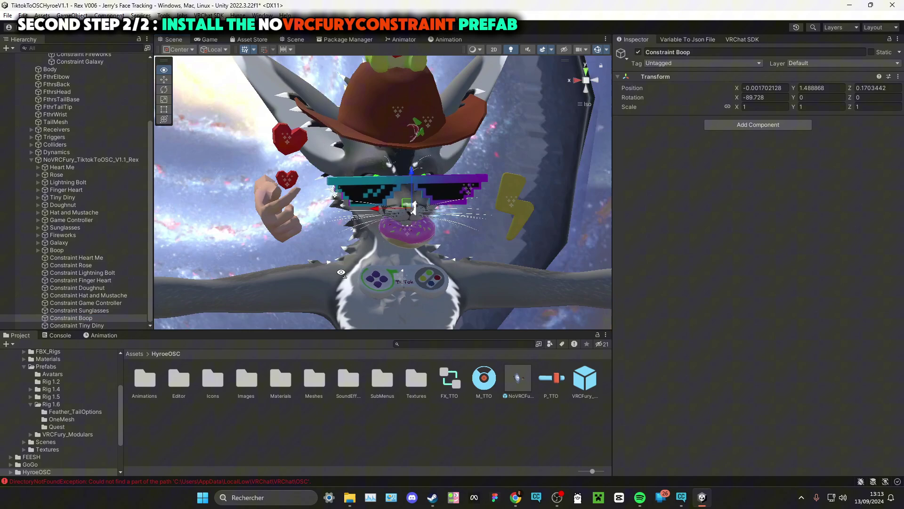
{"action": "mouse_move", "coordinate": [306, 269]}
{"action": "left_mouse_down", "text": "alt"}
{"action": "mouse_move", "coordinate": [358, 266]}
{"action": "mouse_move", "coordinate": [305, 269]}
{"action": "left_mouse_up", "text": "alt"}
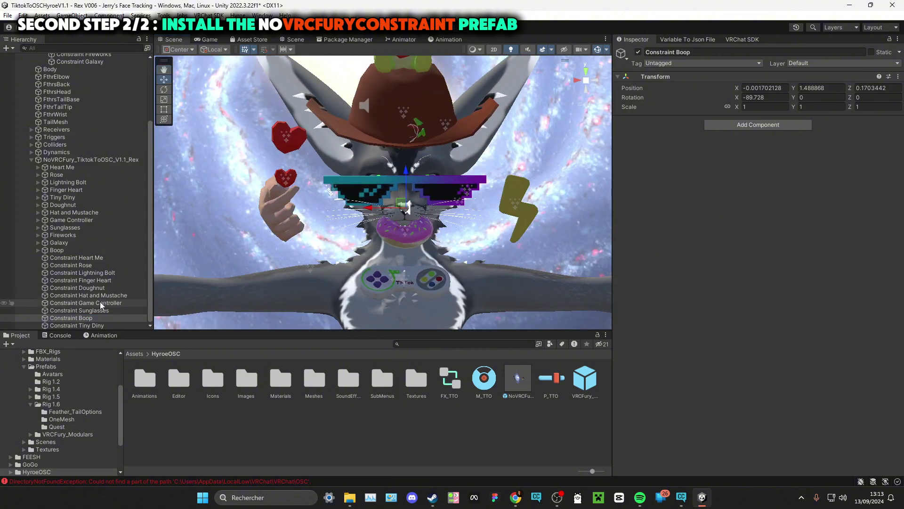
{"action": "scroll", "coordinate": [350, 237], "scroll_direction": "down", "scroll_amount": 3}
{"action": "scroll", "coordinate": [349, 247], "scroll_direction": "down", "scroll_amount": 2}
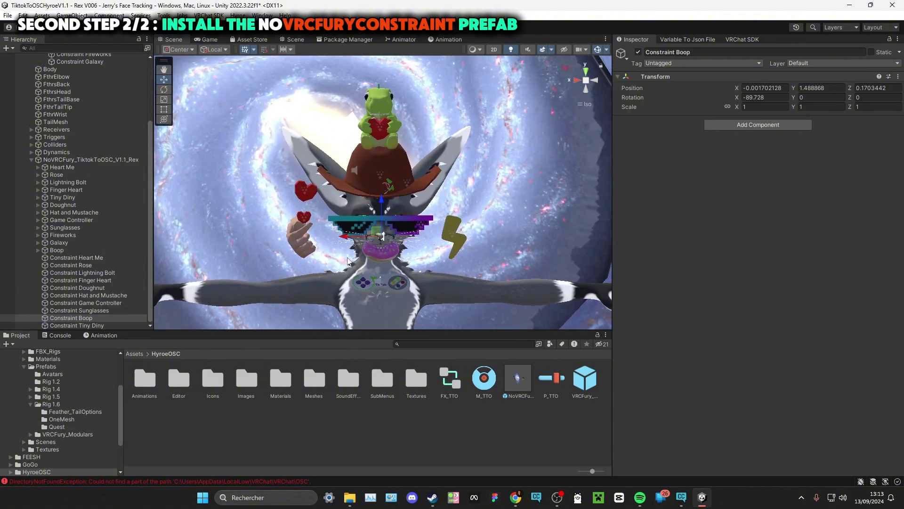
Ctrl-select Constraint Heart Me, Rose, Lightning Bolt, Finger Heart, Doughnut, Hat and Mustache, Game Controller, Sunglasses, Boop, Tiny Diny.
{"action": "left_click", "coordinate": [94, 259]}
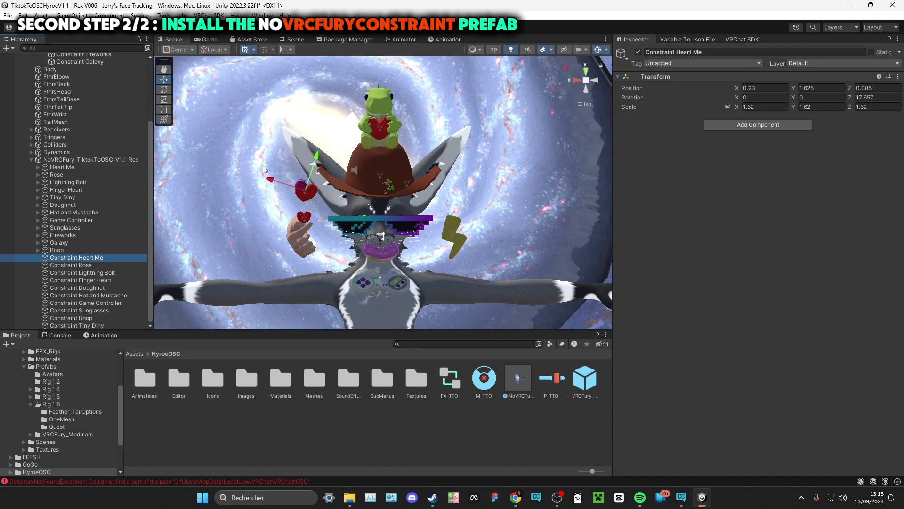
{"action": "left_click", "coordinate": [111, 265], "text": "shift"}
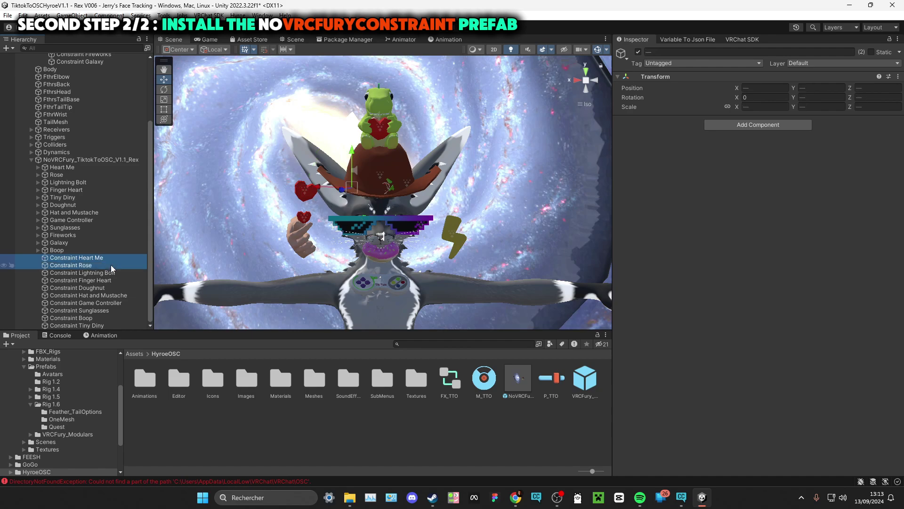
{"action": "left_click", "coordinate": [110, 273], "text": "shift"}
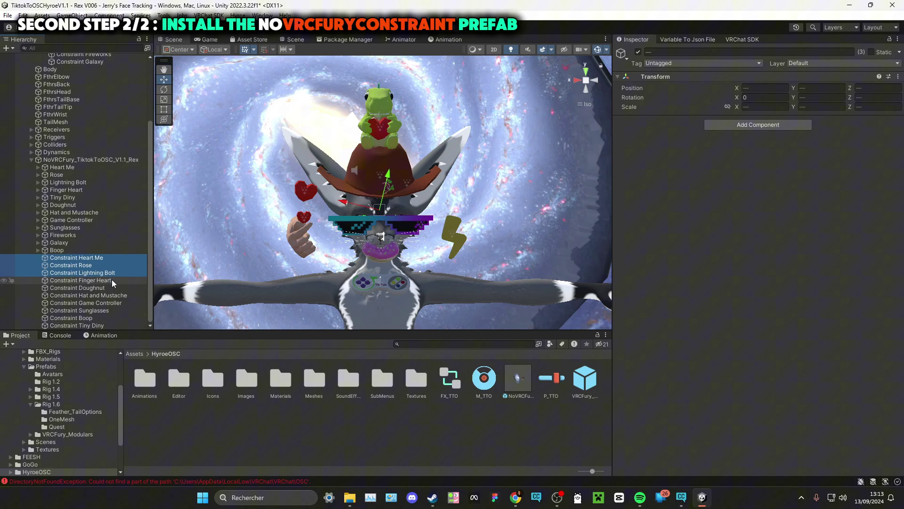
{"action": "left_click", "coordinate": [112, 280], "text": "shift"}
{"action": "left_click", "coordinate": [111, 287], "text": "shift"}
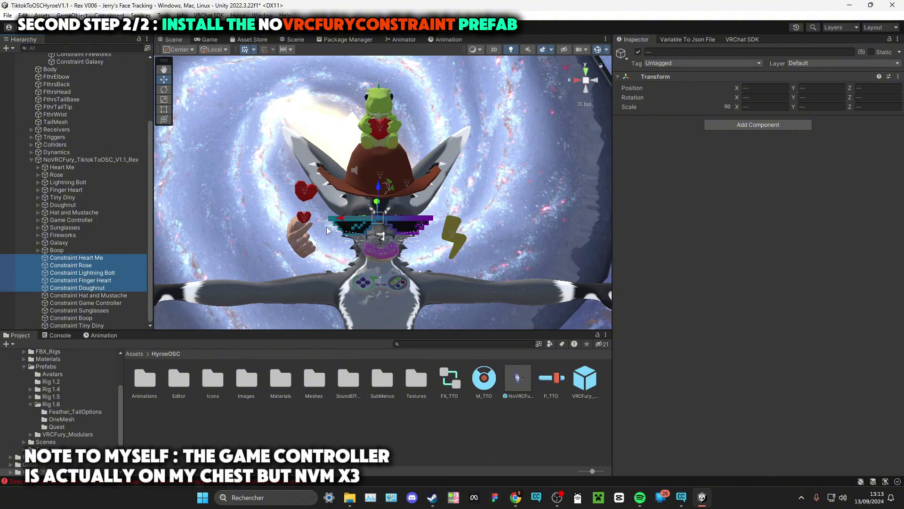
{"action": "left_click", "coordinate": [129, 294], "text": "shift"}
{"action": "left_click", "coordinate": [107, 304], "text": "shift"}
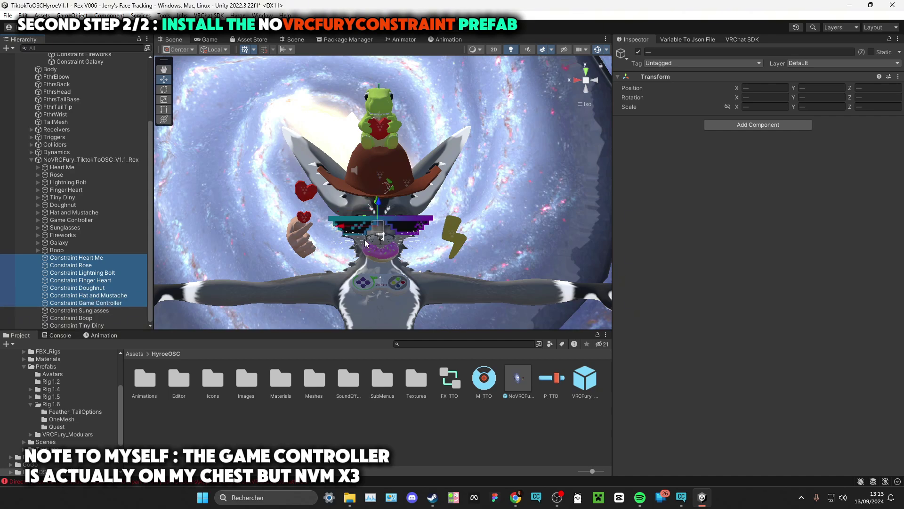
{"action": "left_click", "coordinate": [109, 310], "text": "shift"}
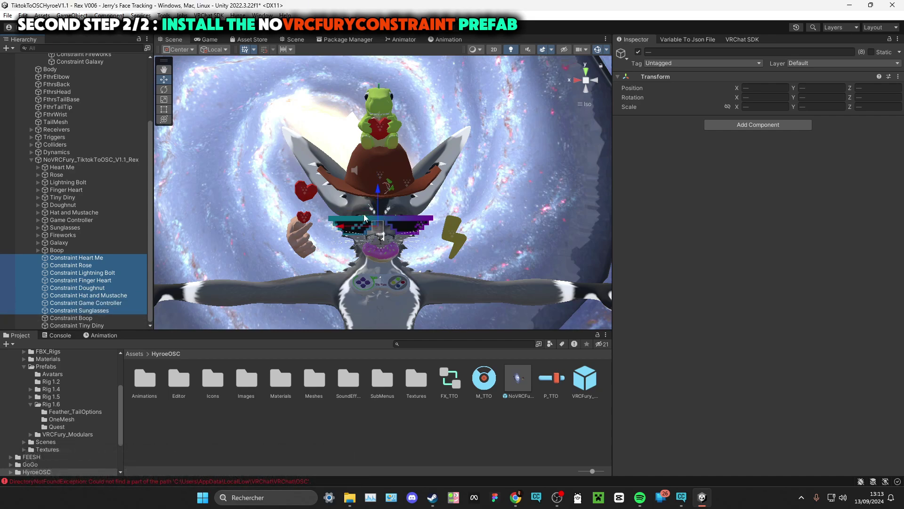
{"action": "left_click", "coordinate": [129, 318], "text": "shift"}
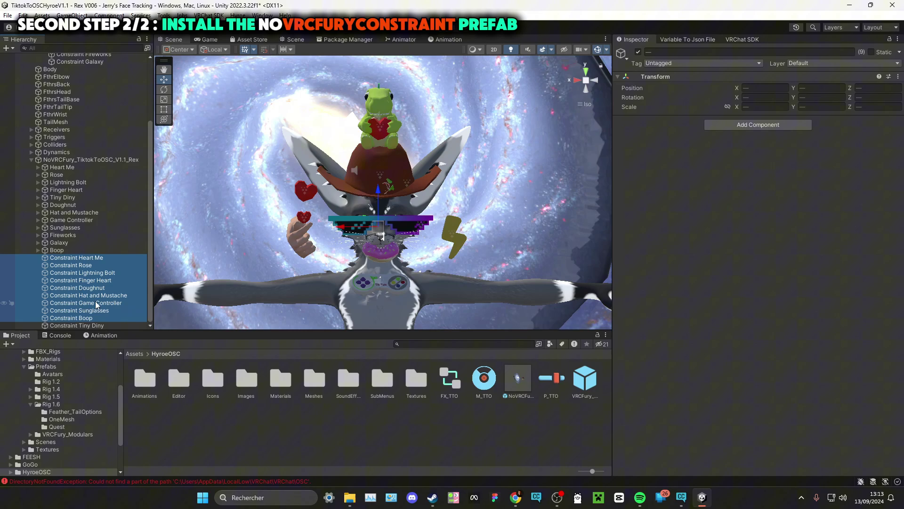
{"action": "left_click", "coordinate": [100, 325], "text": "shift"}
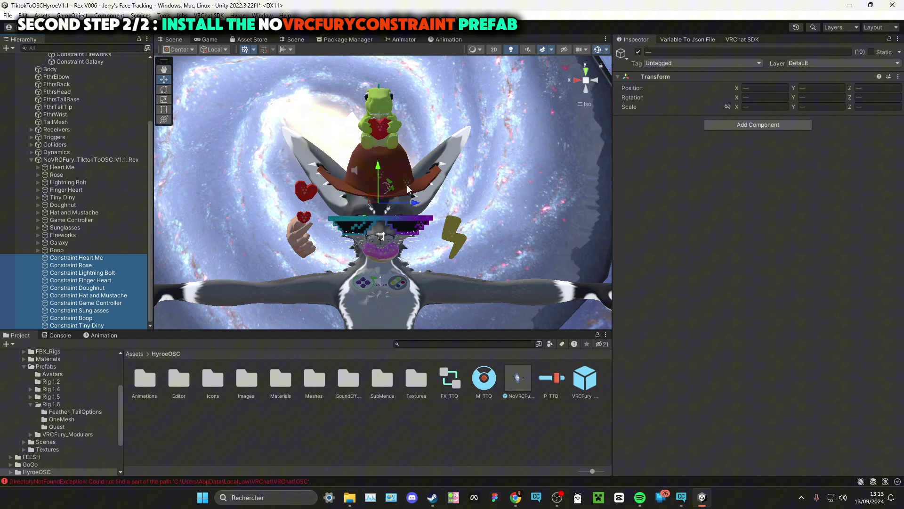
Parent the constraint objects under the Head bone, then deactivate gift props Heart Me through Boop with Alt+Shift+A.
{"action": "left_click_drag", "start_coordinate": [115, 257], "coordinate": [89, 177]}
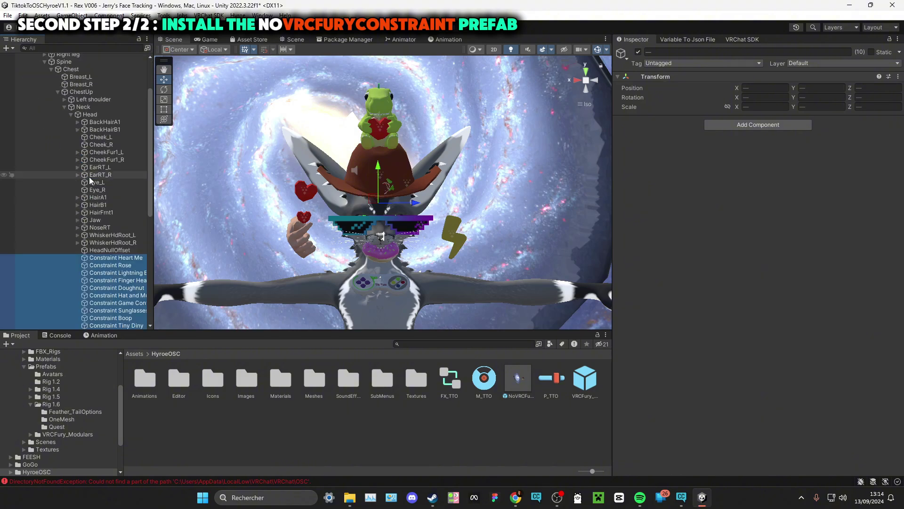
{"action": "scroll", "coordinate": [111, 202], "scroll_direction": "down", "scroll_amount": 10}
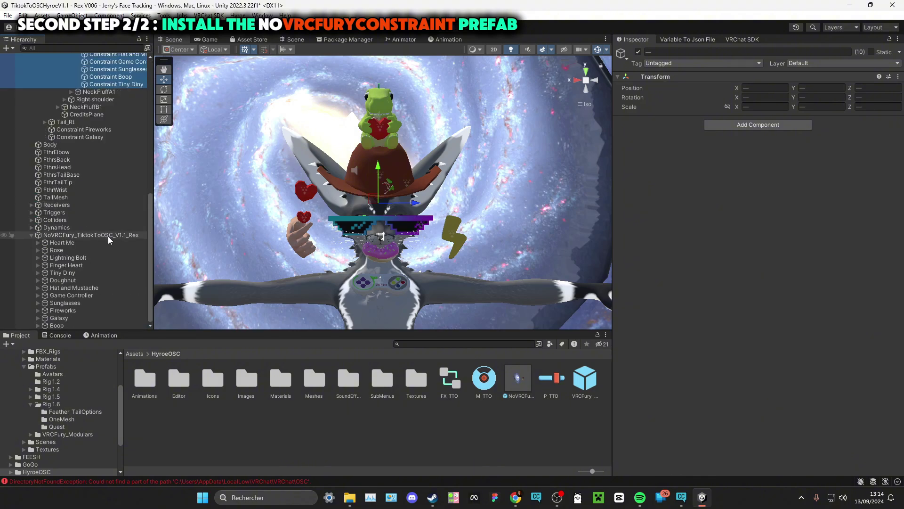
{"action": "left_click", "coordinate": [107, 244]}
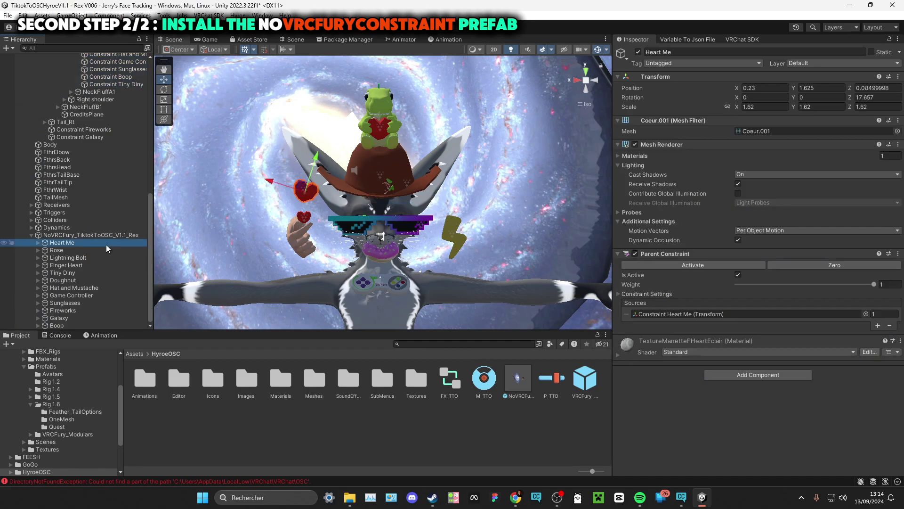
{"action": "left_click", "coordinate": [92, 323], "text": "shift"}
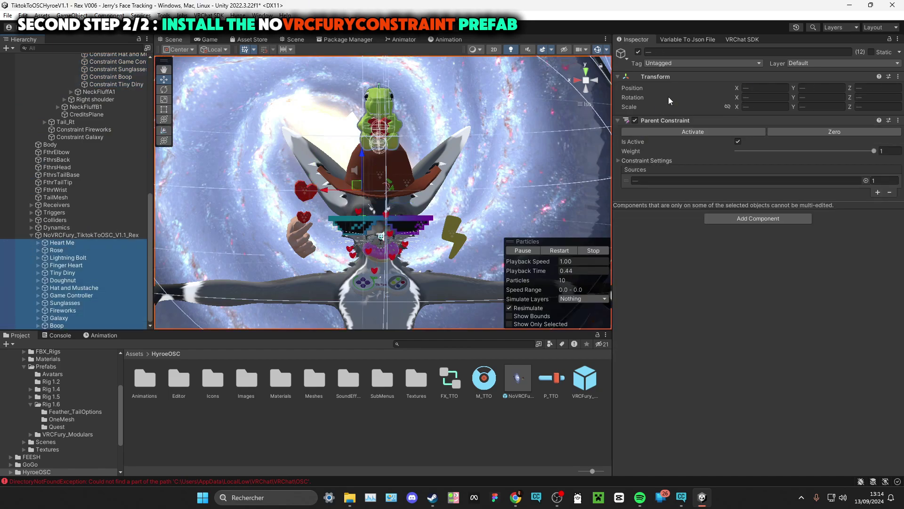
{"action": "key", "text": "alt+shift+a"}
{"action": "left_click", "coordinate": [415, 189]}
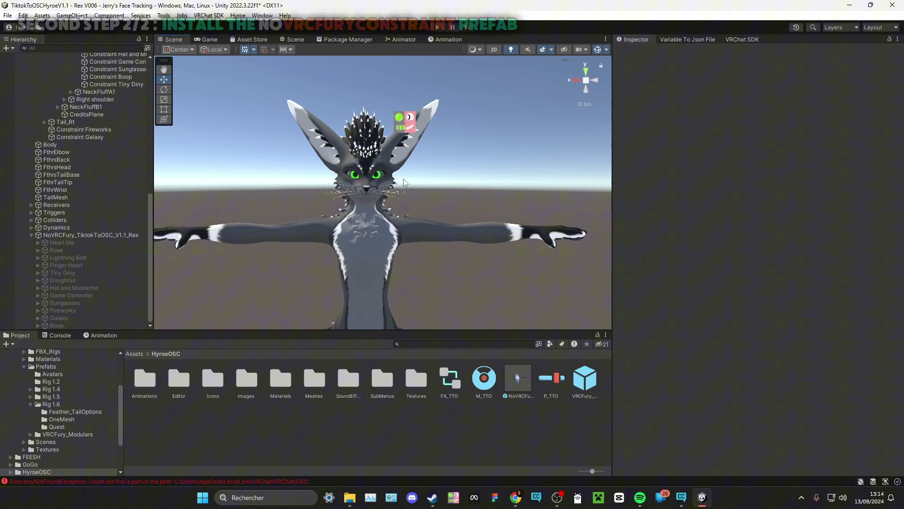
{"action": "scroll", "coordinate": [415, 189], "scroll_direction": "down", "scroll_amount": 2}
In play mode, trigger the Boop, Heart Me, Lightning Bolt, Rose, Finger Heart, Tiny Diny and Doughnut gifts.
{"action": "left_click", "coordinate": [438, 26]}
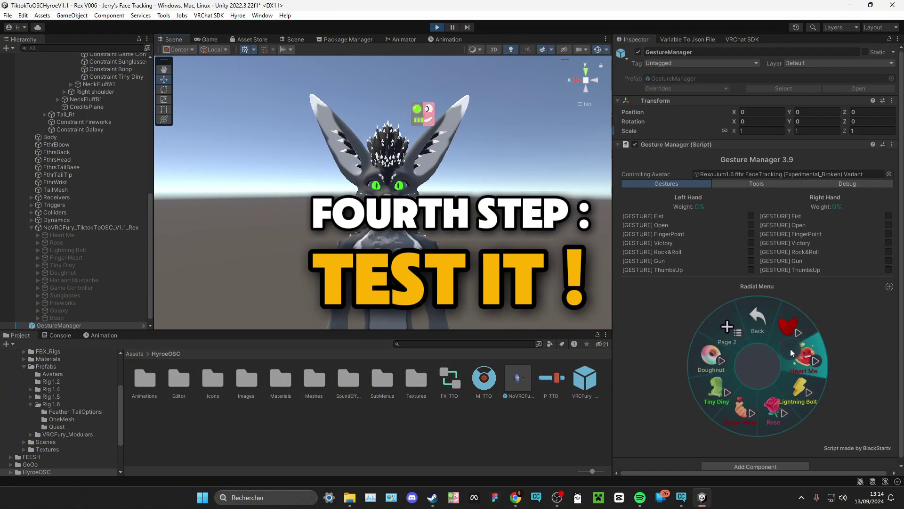
{"action": "left_click", "coordinate": [776, 333]}
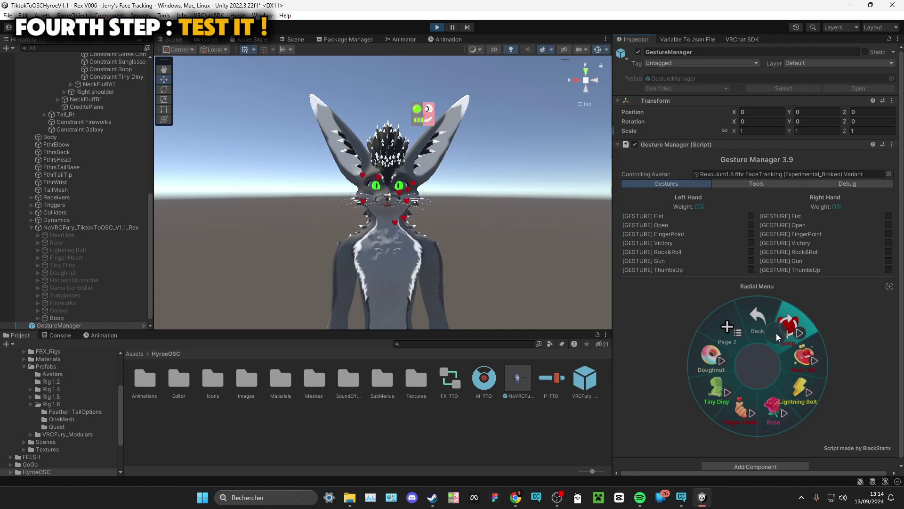
{"action": "left_click", "coordinate": [782, 363]}
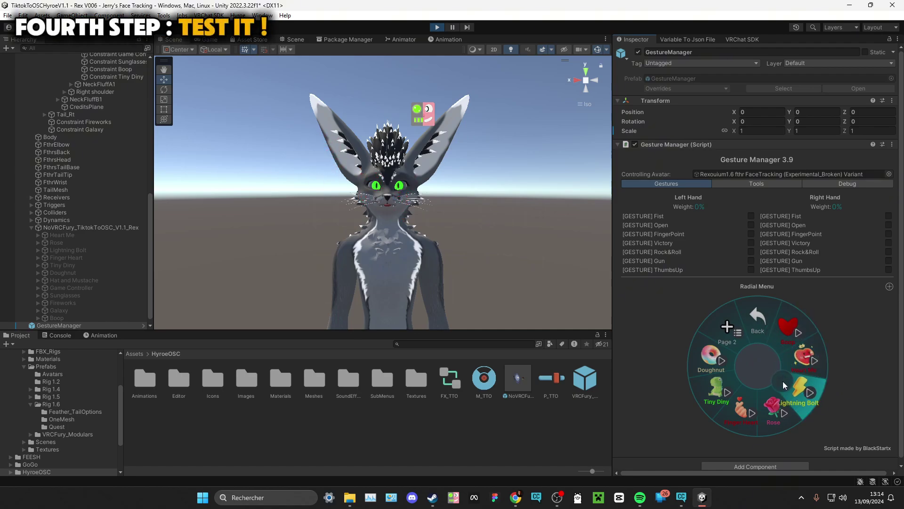
{"action": "left_click", "coordinate": [783, 380]}
{"action": "left_click", "coordinate": [762, 392]}
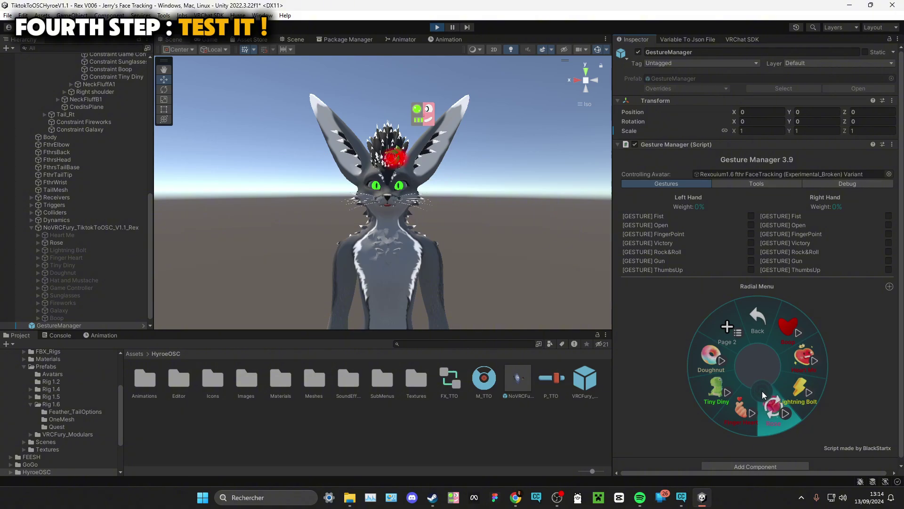
{"action": "left_click", "coordinate": [743, 385]}
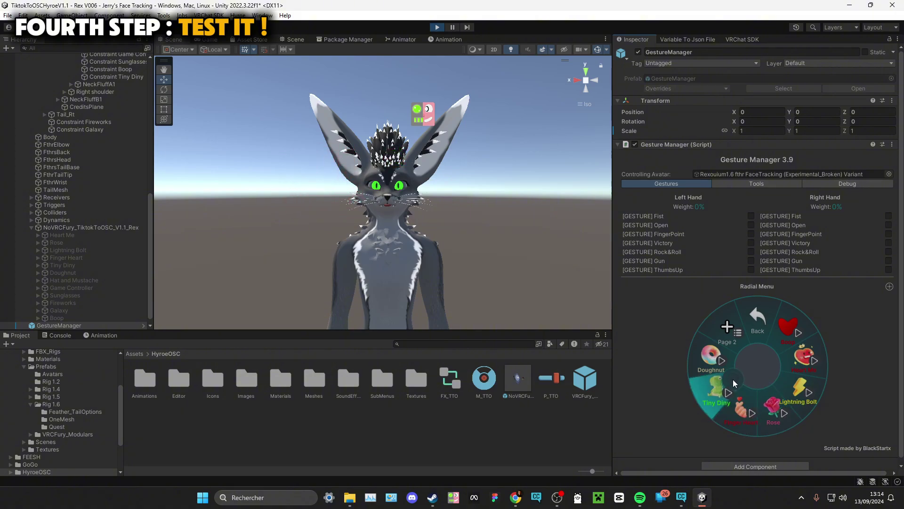
{"action": "left_click", "coordinate": [733, 379]}
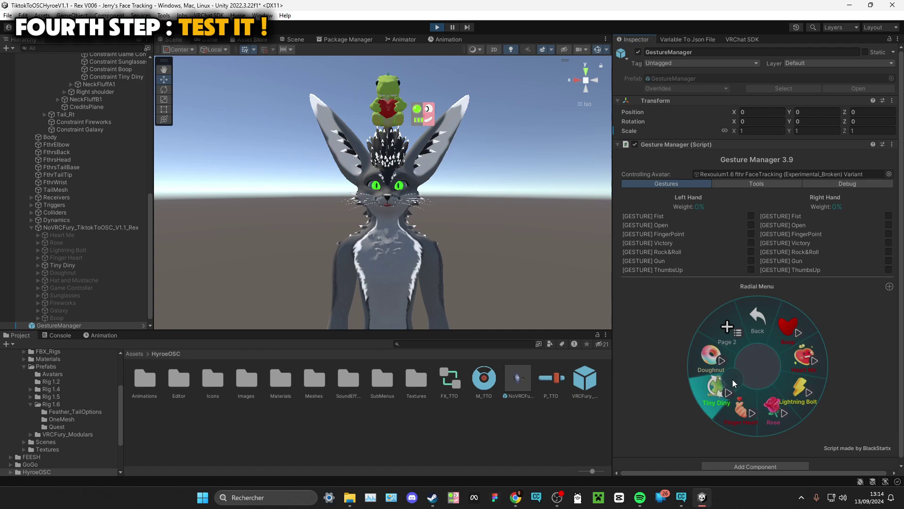
{"action": "left_click", "coordinate": [729, 364]}
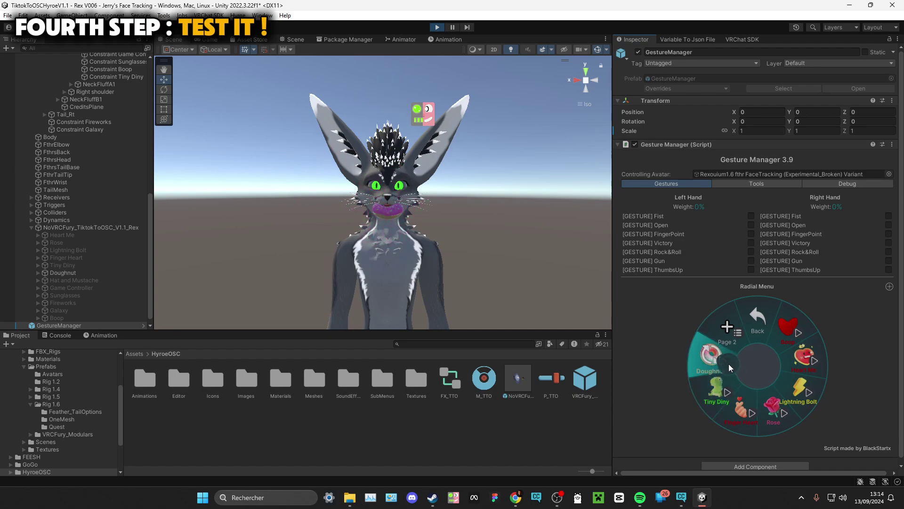
On gift page 2, trigger Hat and Mustache, Game Controller, Sunglasses, Fireworks and the Galaxy backdrop.
{"action": "left_click", "coordinate": [753, 360]}
{"action": "left_click", "coordinate": [784, 349]}
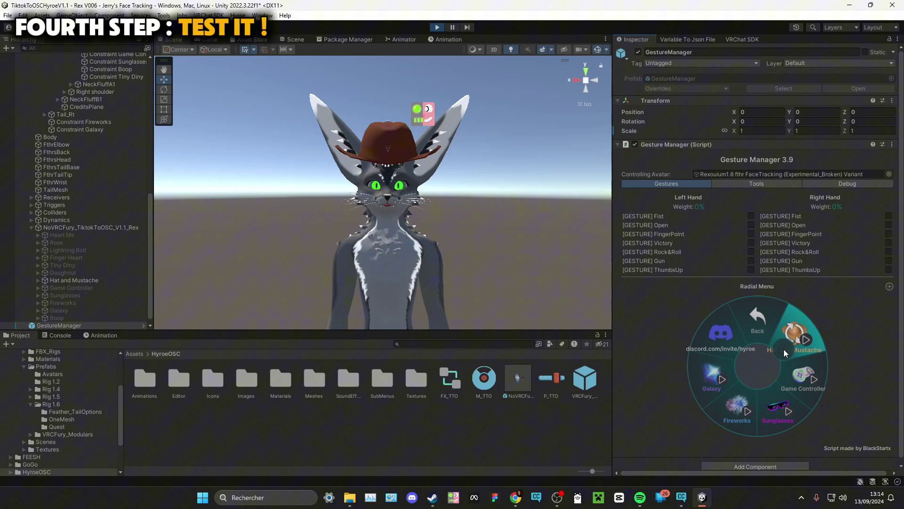
{"action": "left_click", "coordinate": [785, 375]}
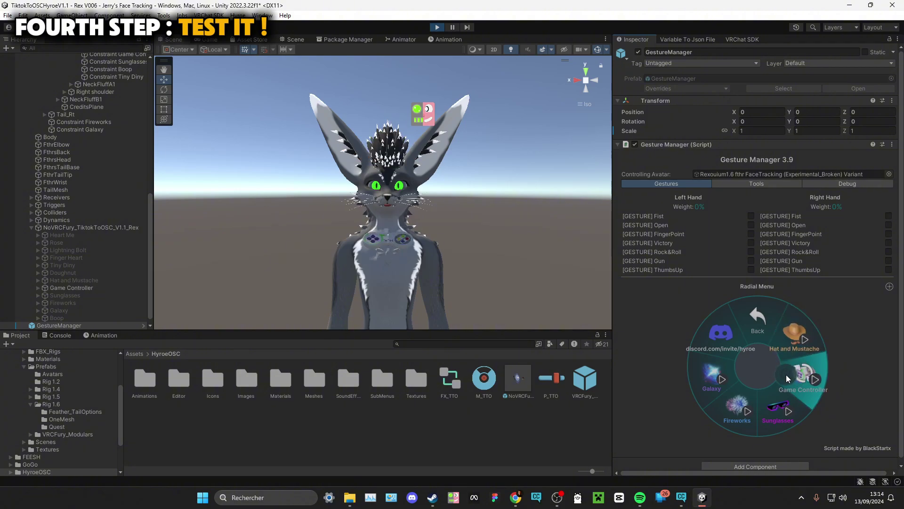
{"action": "left_click", "coordinate": [782, 386]}
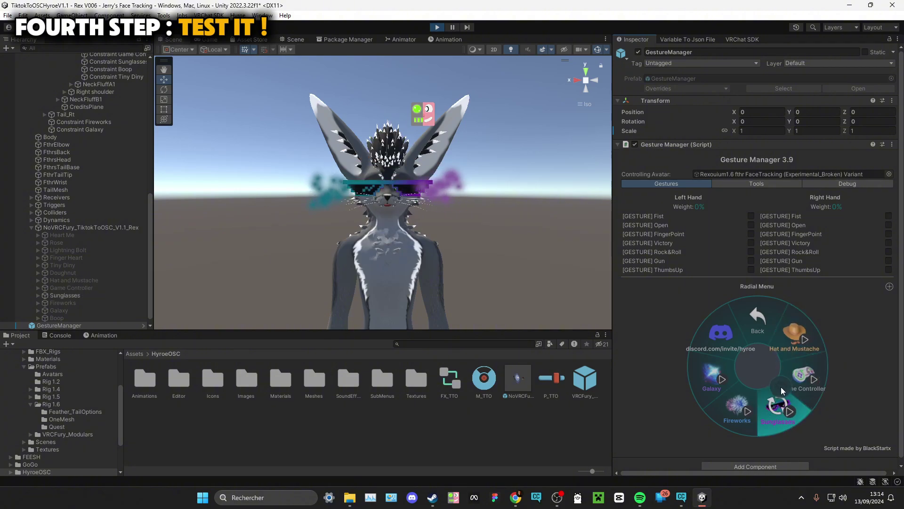
{"action": "left_click", "coordinate": [745, 387]}
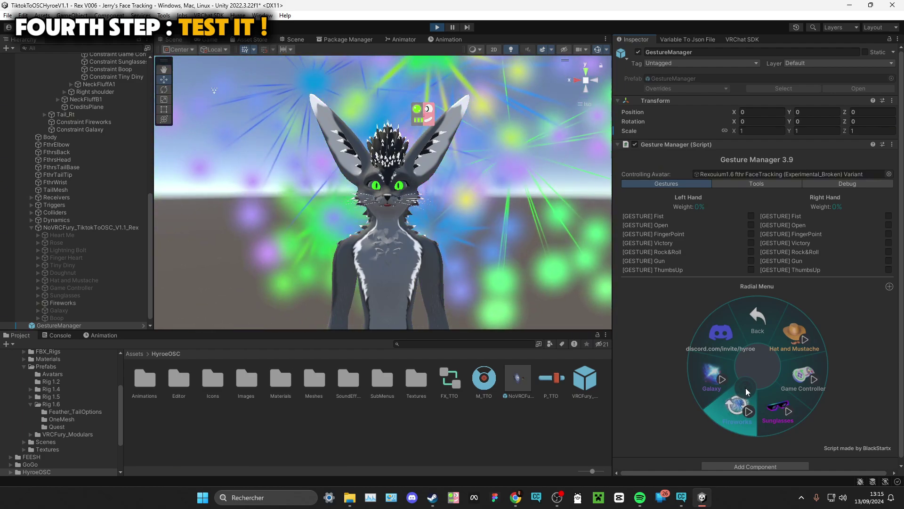
{"action": "left_click", "coordinate": [745, 388]}
{"action": "left_click", "coordinate": [725, 377]}
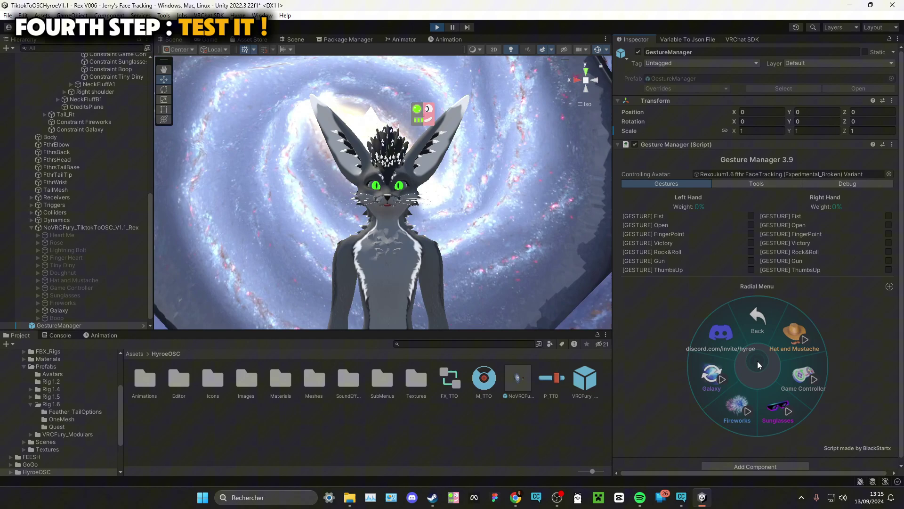
{"action": "scroll", "coordinate": [420, 232], "scroll_direction": "down", "scroll_amount": 3}
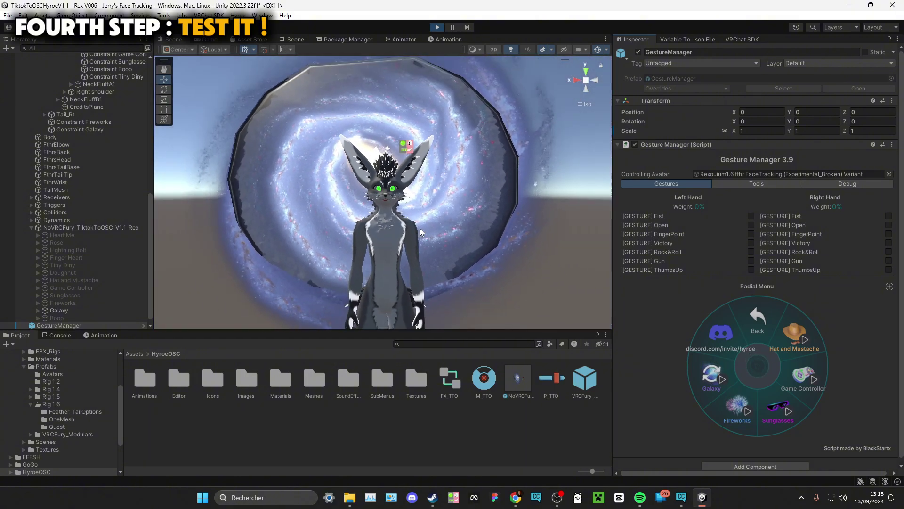
Slide the avatar along X and, back on gift page 1, put Tiny Diny on its head.
{"action": "left_click_drag", "start_coordinate": [421, 232], "coordinate": [440, 250], "text": "alt"}
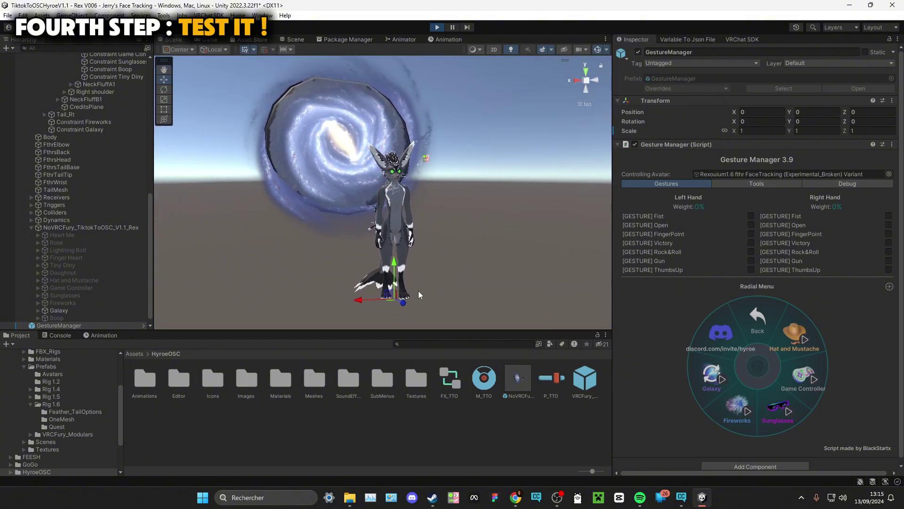
{"action": "left_click_drag", "start_coordinate": [381, 305], "coordinate": [391, 288]}
{"action": "left_click", "coordinate": [760, 323]}
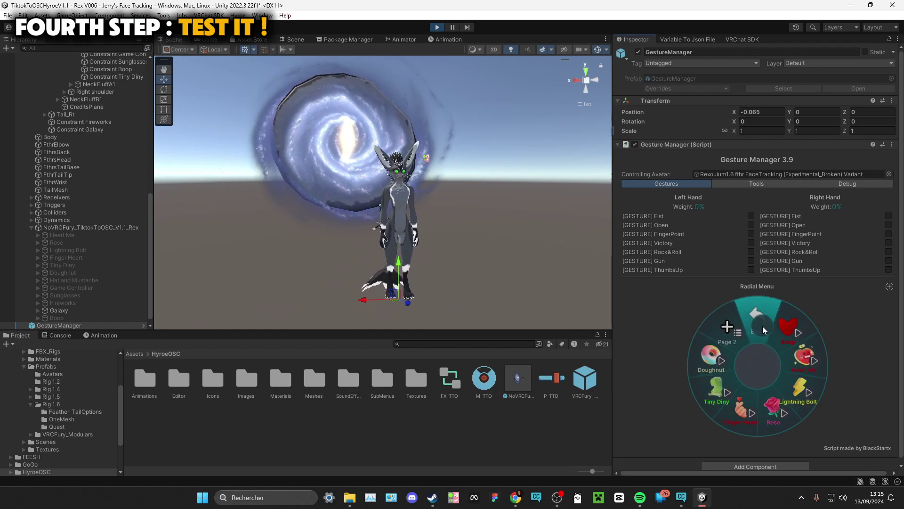
{"action": "left_click", "coordinate": [733, 382]}
Readjust the avatar's X position back to about zero with a slight offset.
{"action": "scroll", "coordinate": [383, 143], "scroll_direction": "up", "scroll_amount": 3}
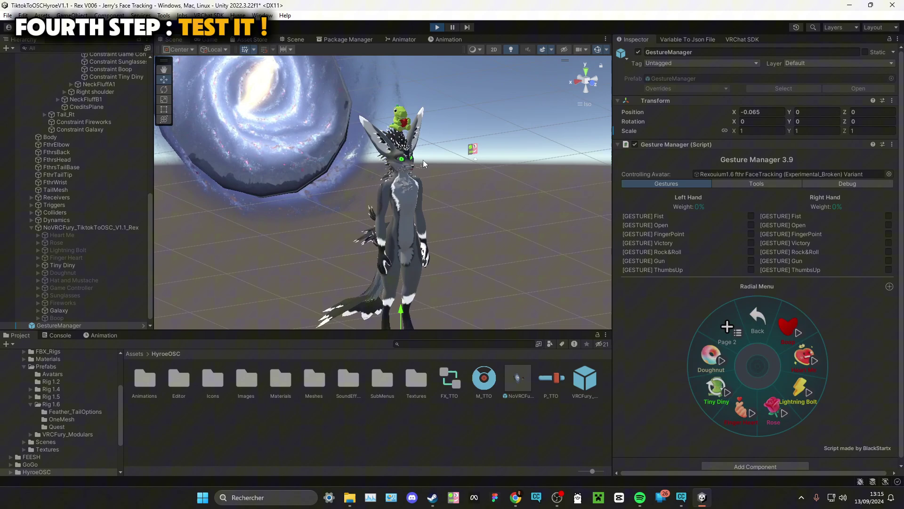
{"action": "scroll", "coordinate": [423, 160], "scroll_direction": "down", "scroll_amount": 2}
{"action": "left_click_drag", "start_coordinate": [392, 310], "coordinate": [426, 289]}
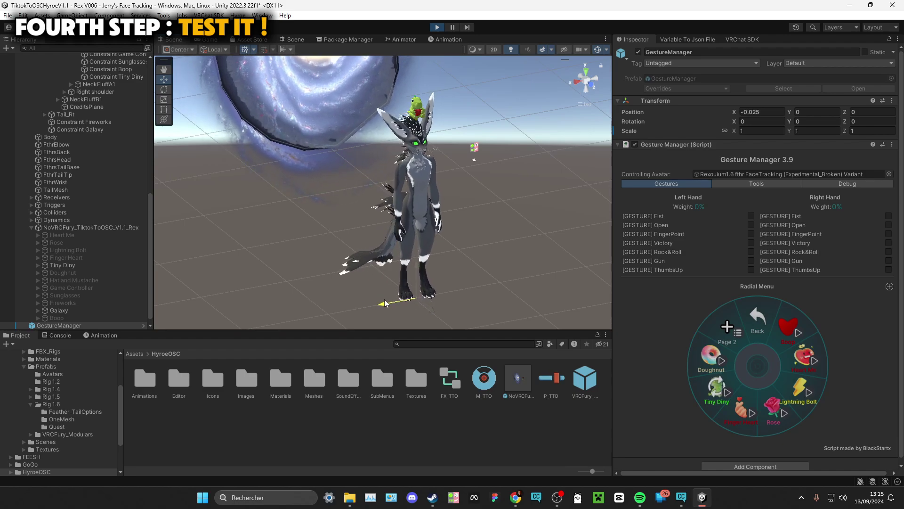
{"action": "left_click_drag", "start_coordinate": [384, 305], "coordinate": [405, 297]}
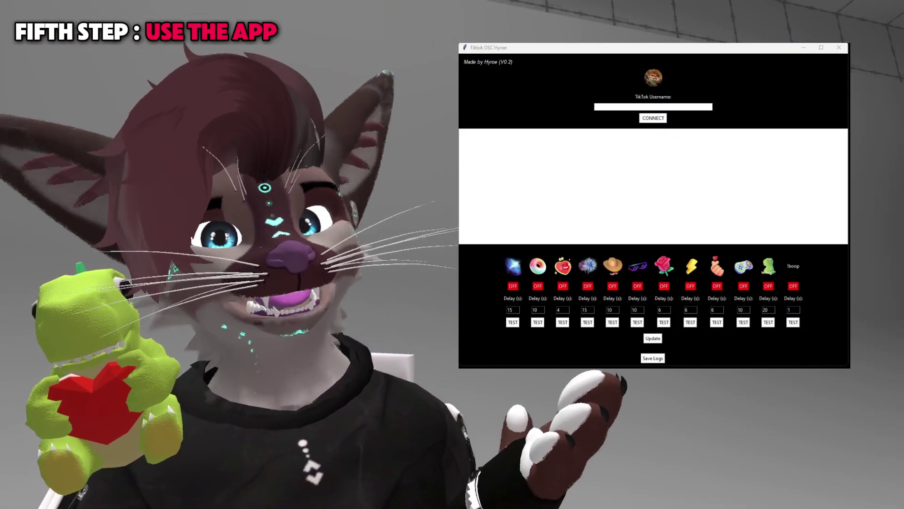
Paste the TikTok username into TikTok OSC Hyroe and connect to the live stream.
{"action": "type", "text": "sconeybaloney"}
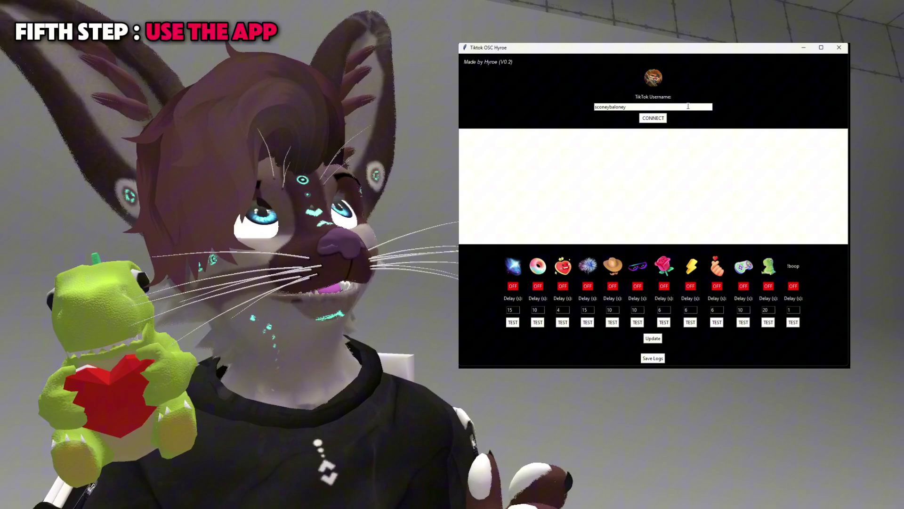
{"action": "left_click", "coordinate": [652, 119]}
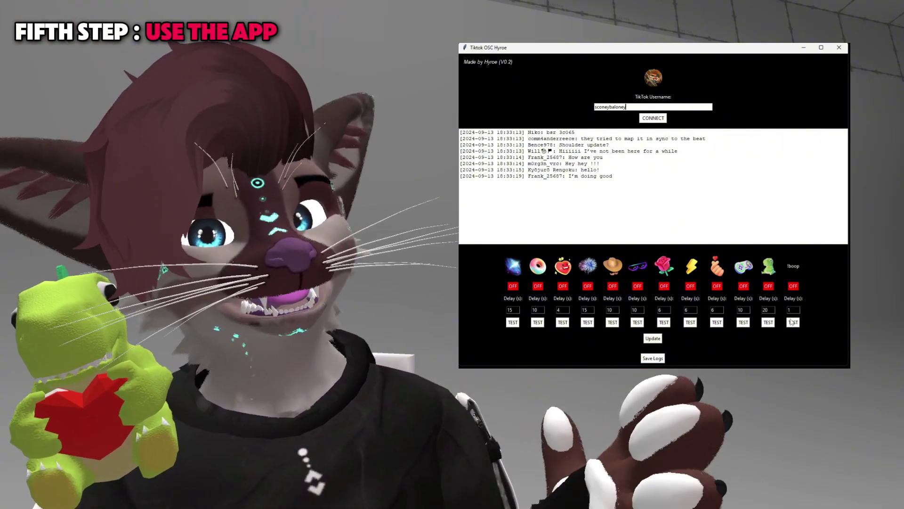
Test-fire the Boop, Lightning Bolt, Sunglasses and Tiny Diny gifts, then apply Tiny Diny's 40-second delay.
{"action": "left_click", "coordinate": [793, 323]}
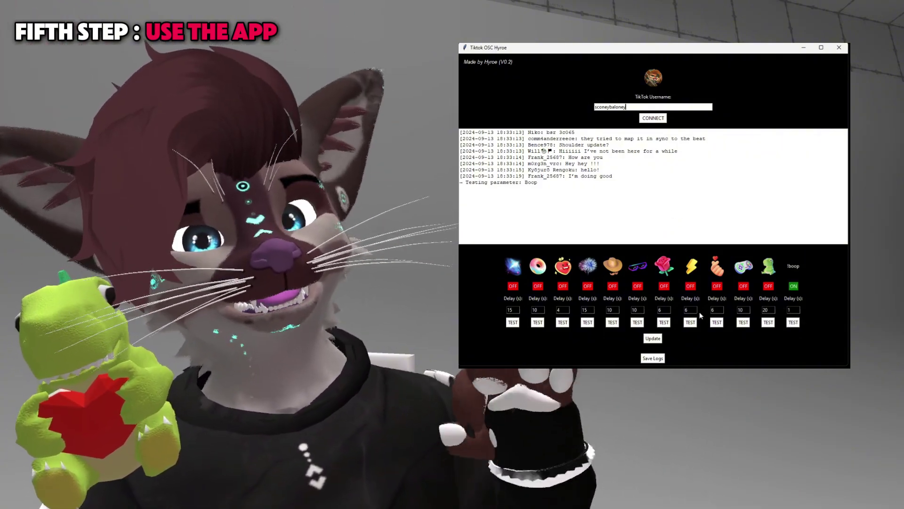
{"action": "left_click", "coordinate": [690, 323]}
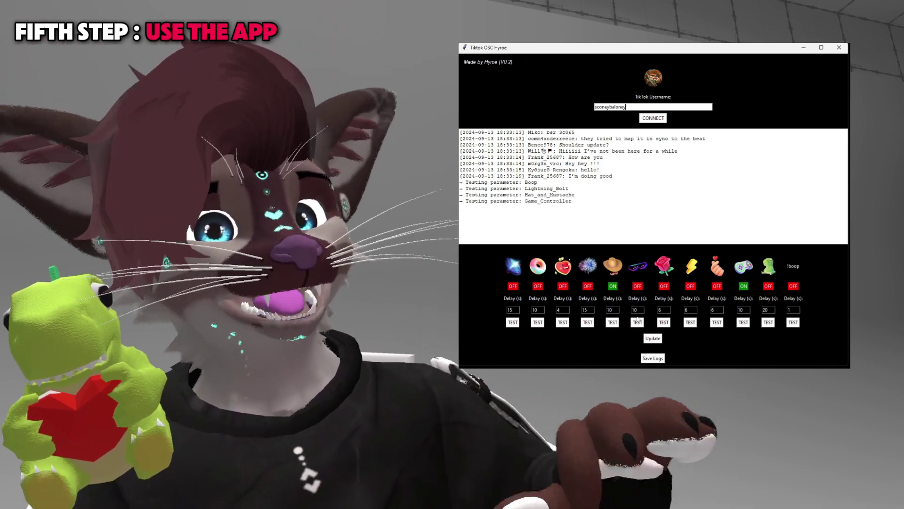
{"action": "left_click", "coordinate": [638, 322]}
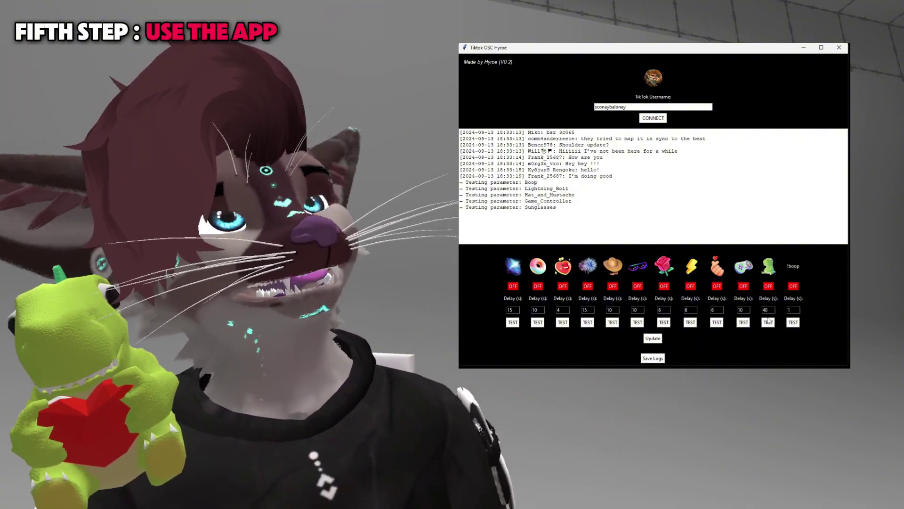
{"action": "left_click", "coordinate": [768, 322]}
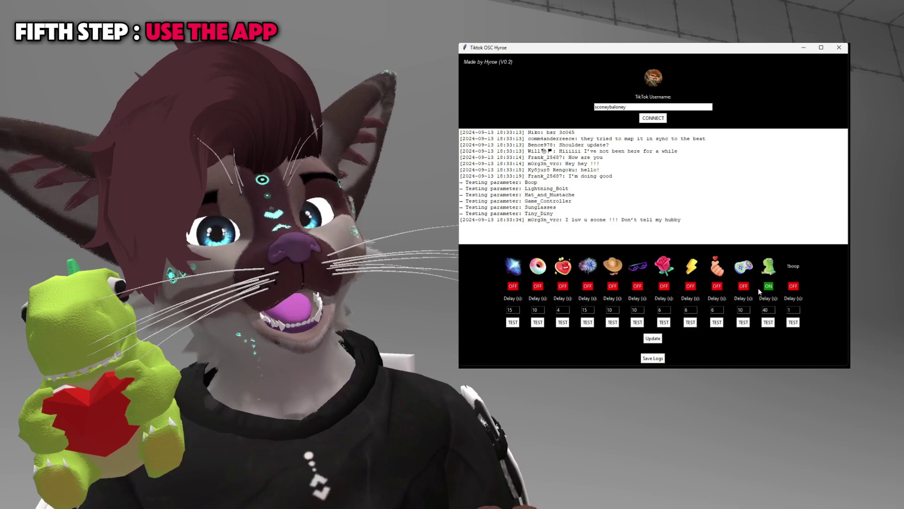
{"action": "left_click", "coordinate": [652, 339]}
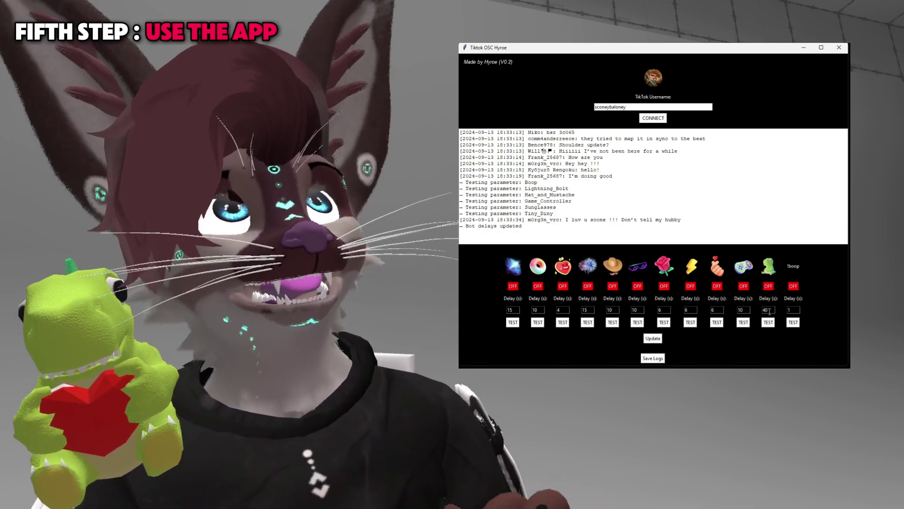